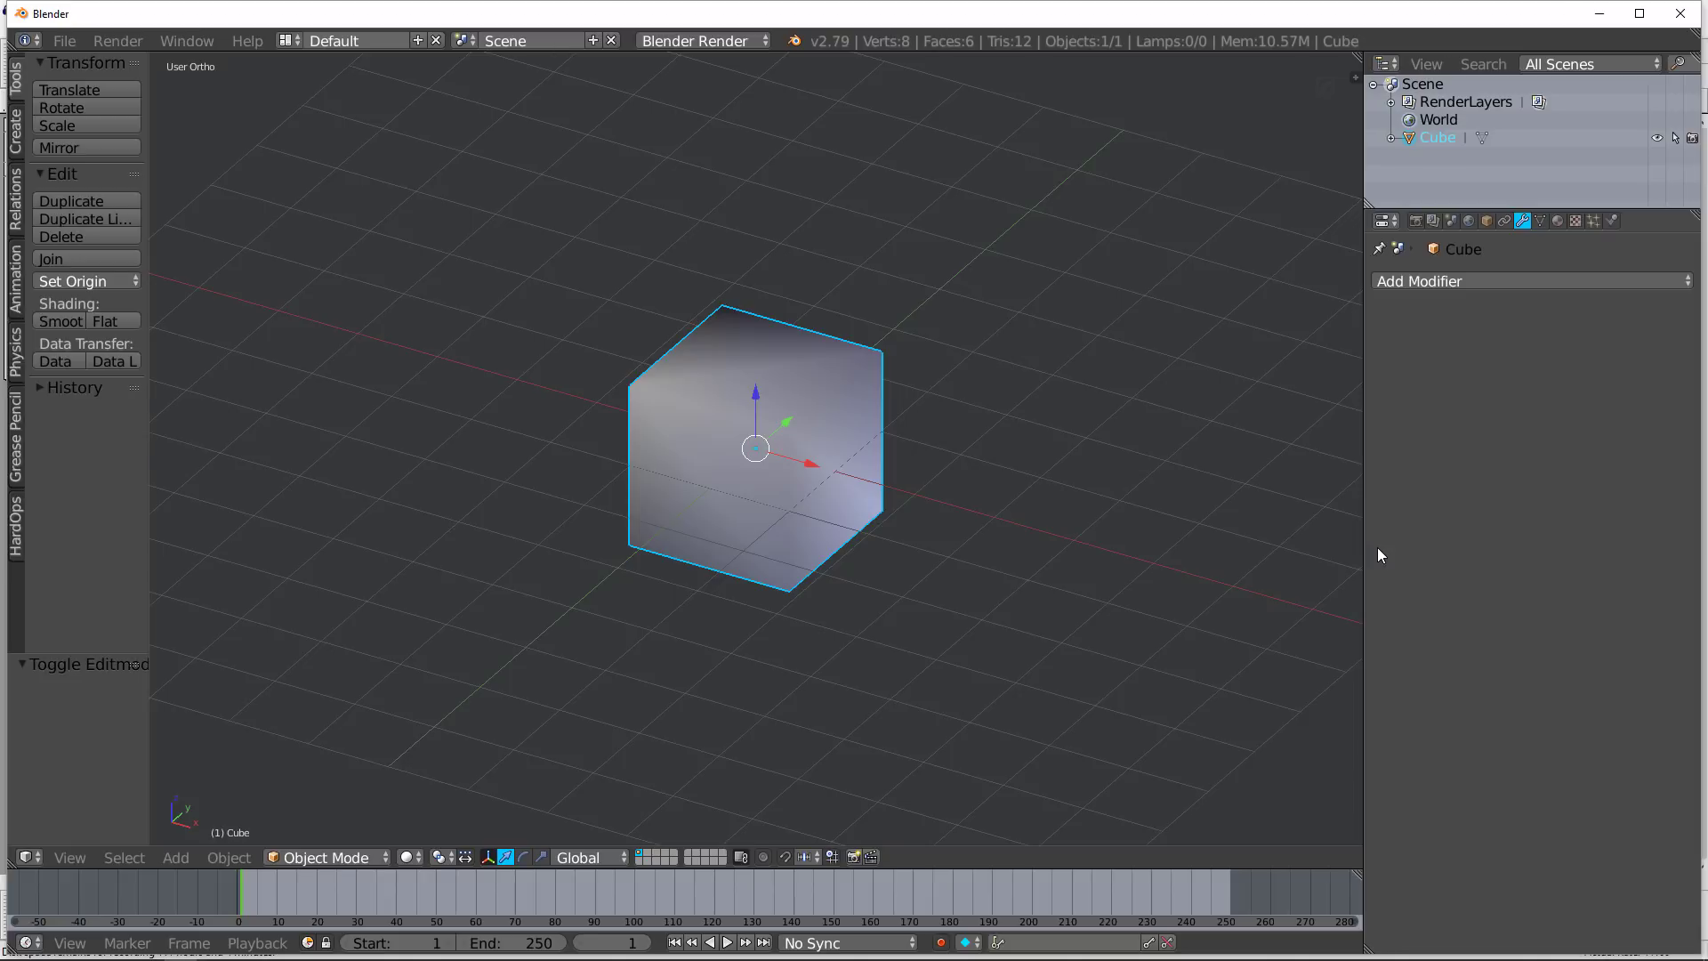
# Add an Edge Split modifier to the cube and apply it permanently
pyautogui.moveTo(1331, 537); pyautogui.dragTo(824, 479, button='middle')
pyautogui.press('Tab')
pyautogui.press('Tab')
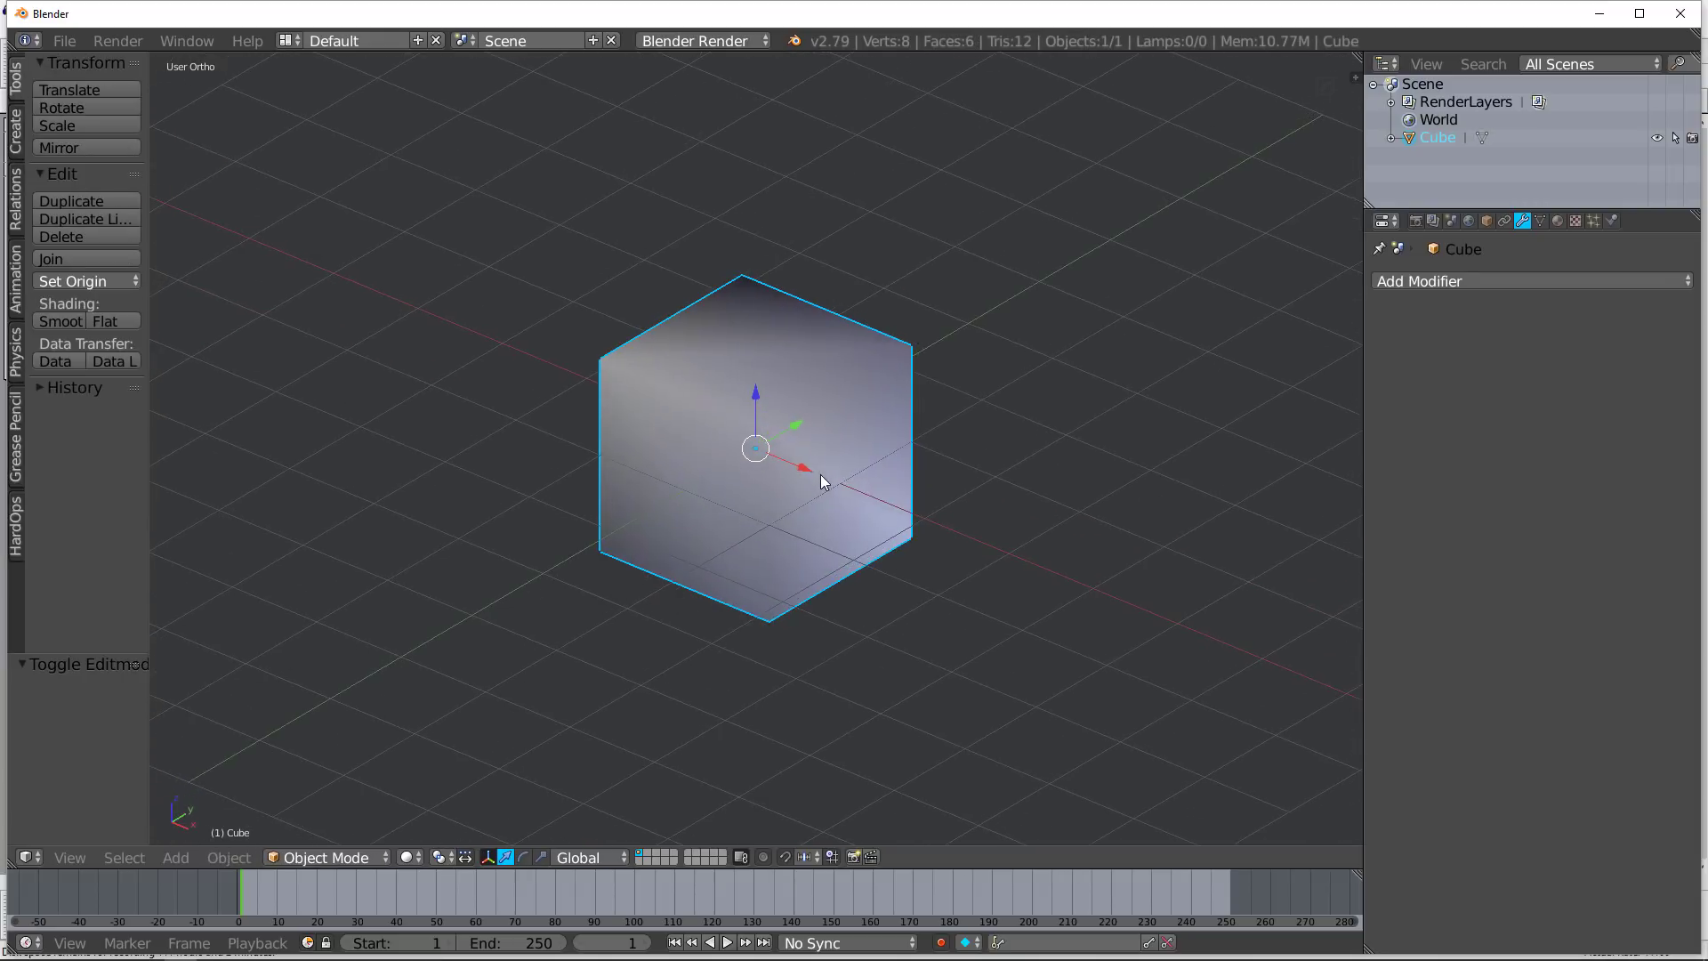
pyautogui.click(1396, 279)
pyautogui.click(1261, 418)
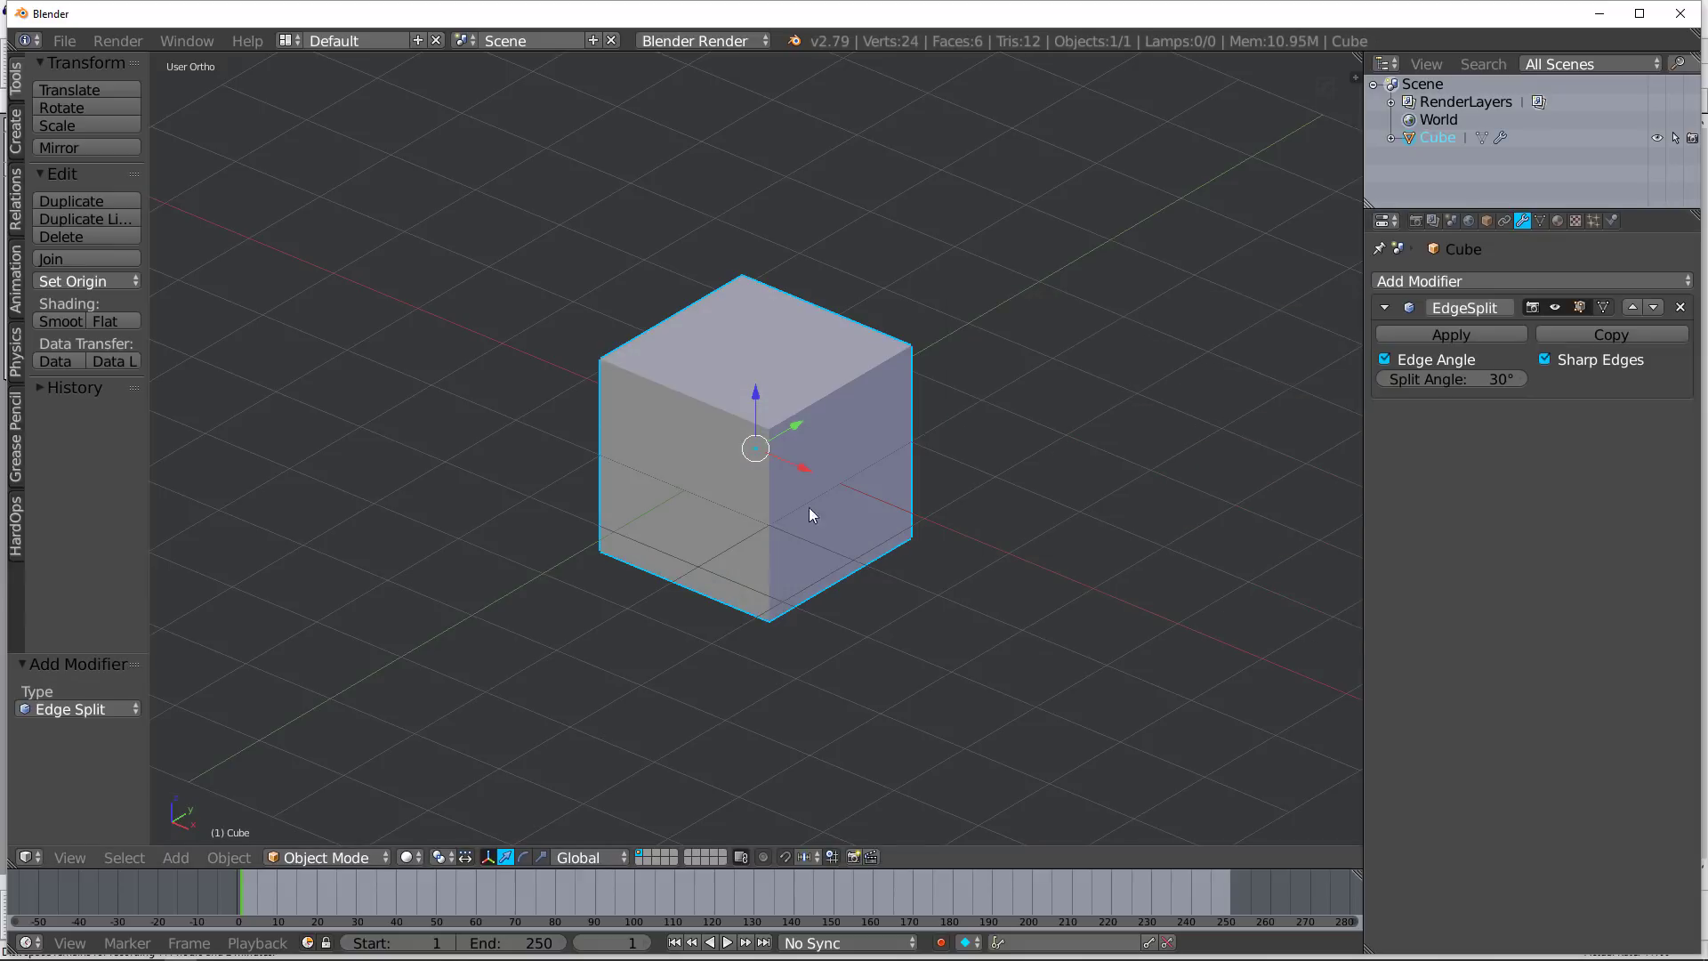
pyautogui.moveTo(673, 415)
pyautogui.mouseDown(button='middle')
pyautogui.moveTo(881, 401)
pyautogui.moveTo(684, 423)
pyautogui.mouseUp(button='middle')
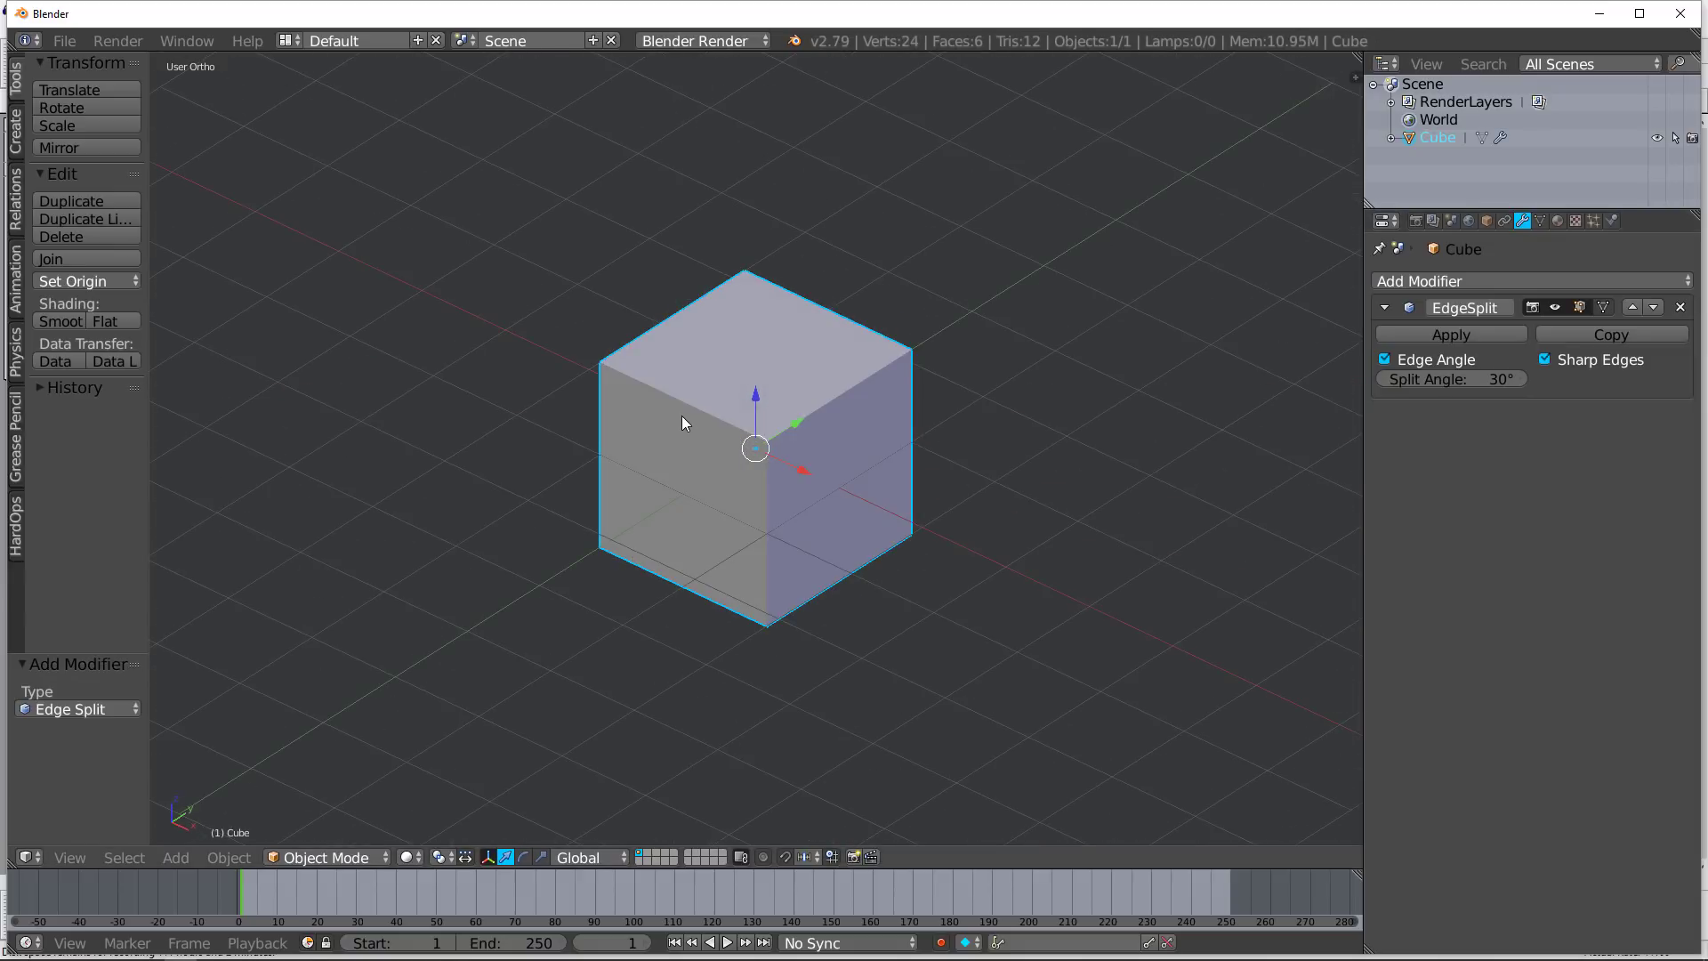
pyautogui.press('Tab')
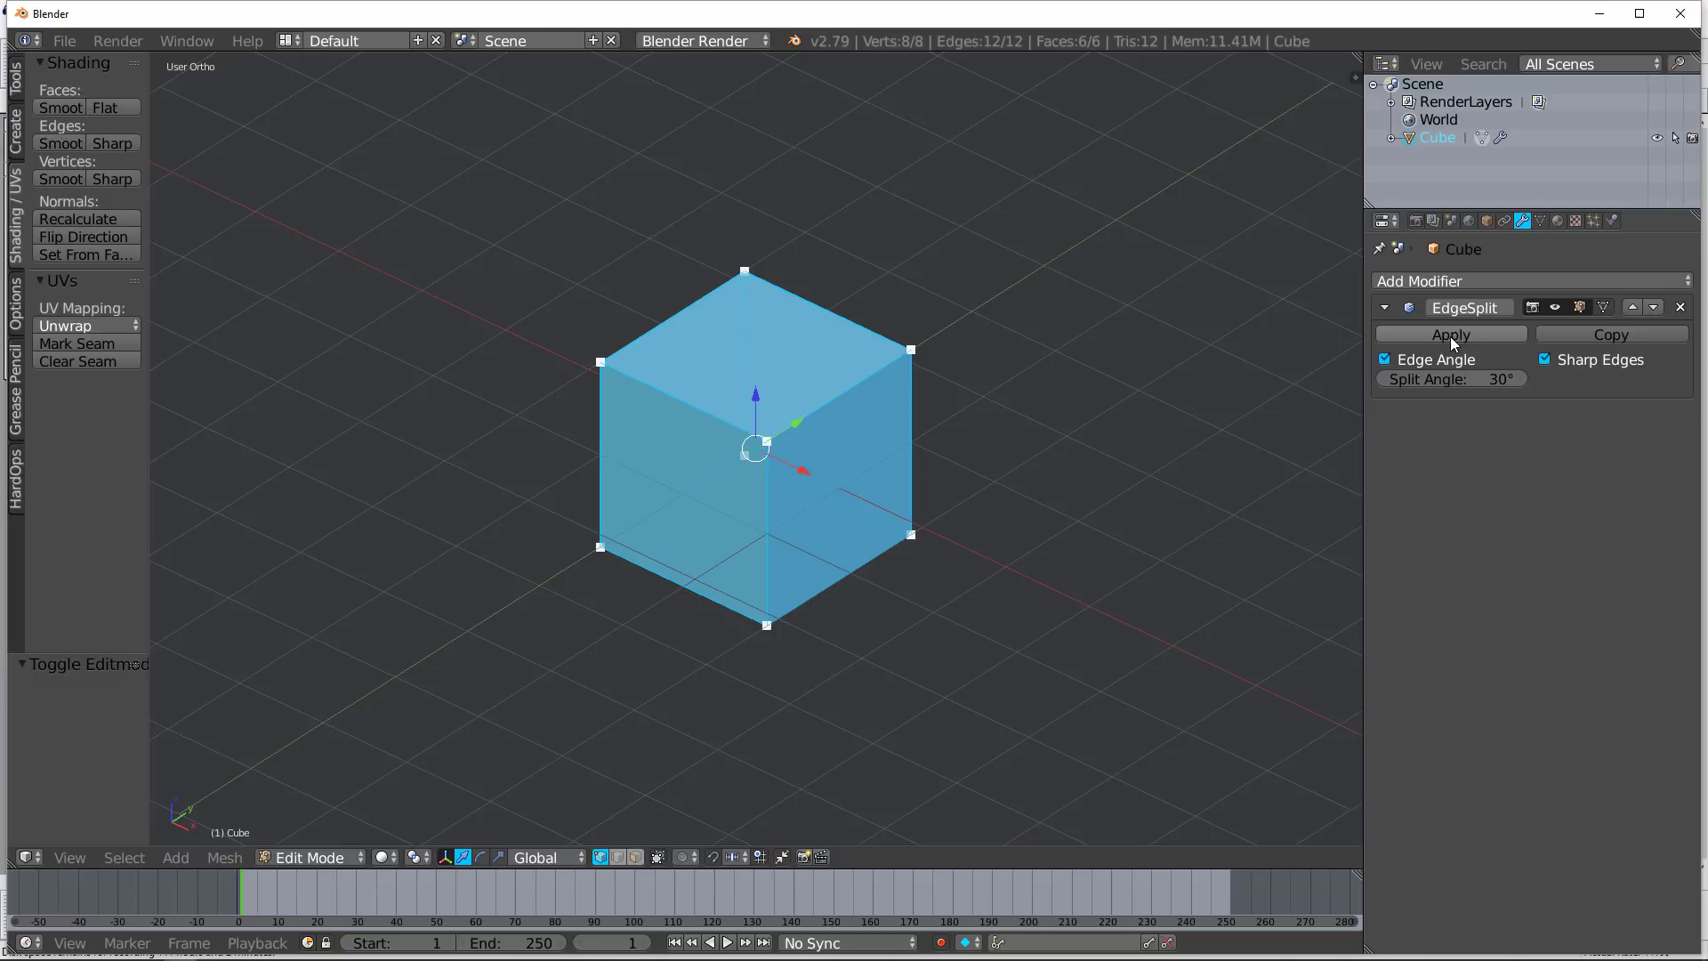
pyautogui.press('Tab')
pyautogui.click(1388, 334)
# Move the cube's top face up to confirm the faces are split, then undo the move
pyautogui.press('Tab')
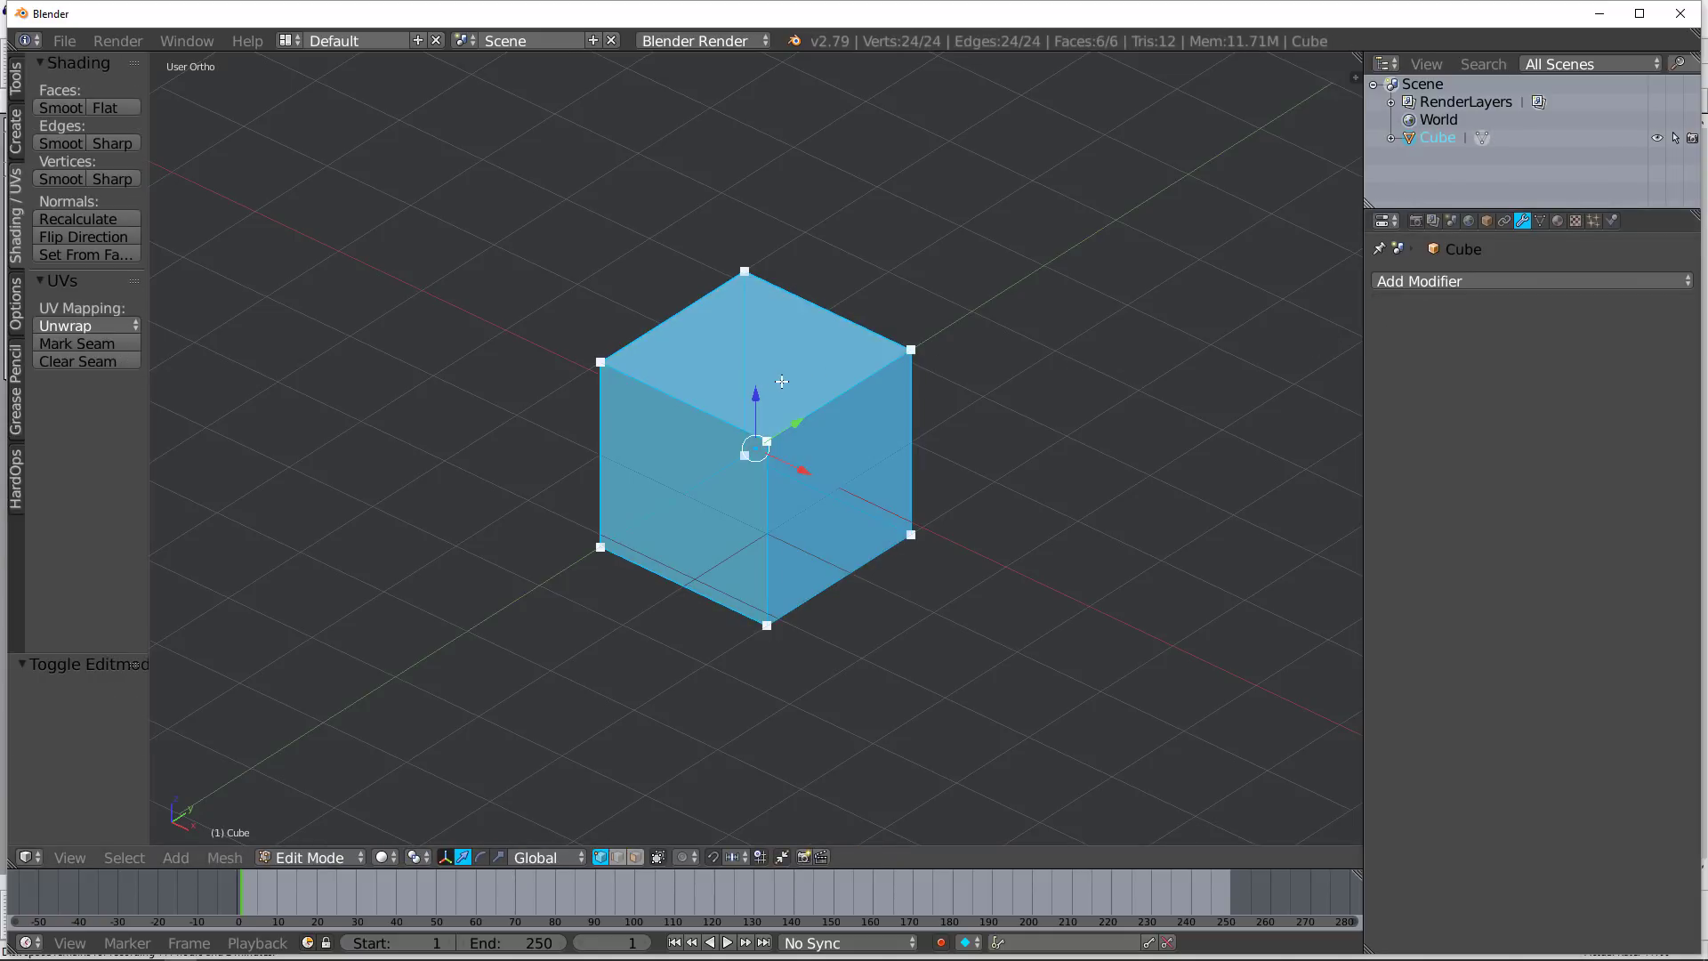
pyautogui.press('a')
pyautogui.press('3')
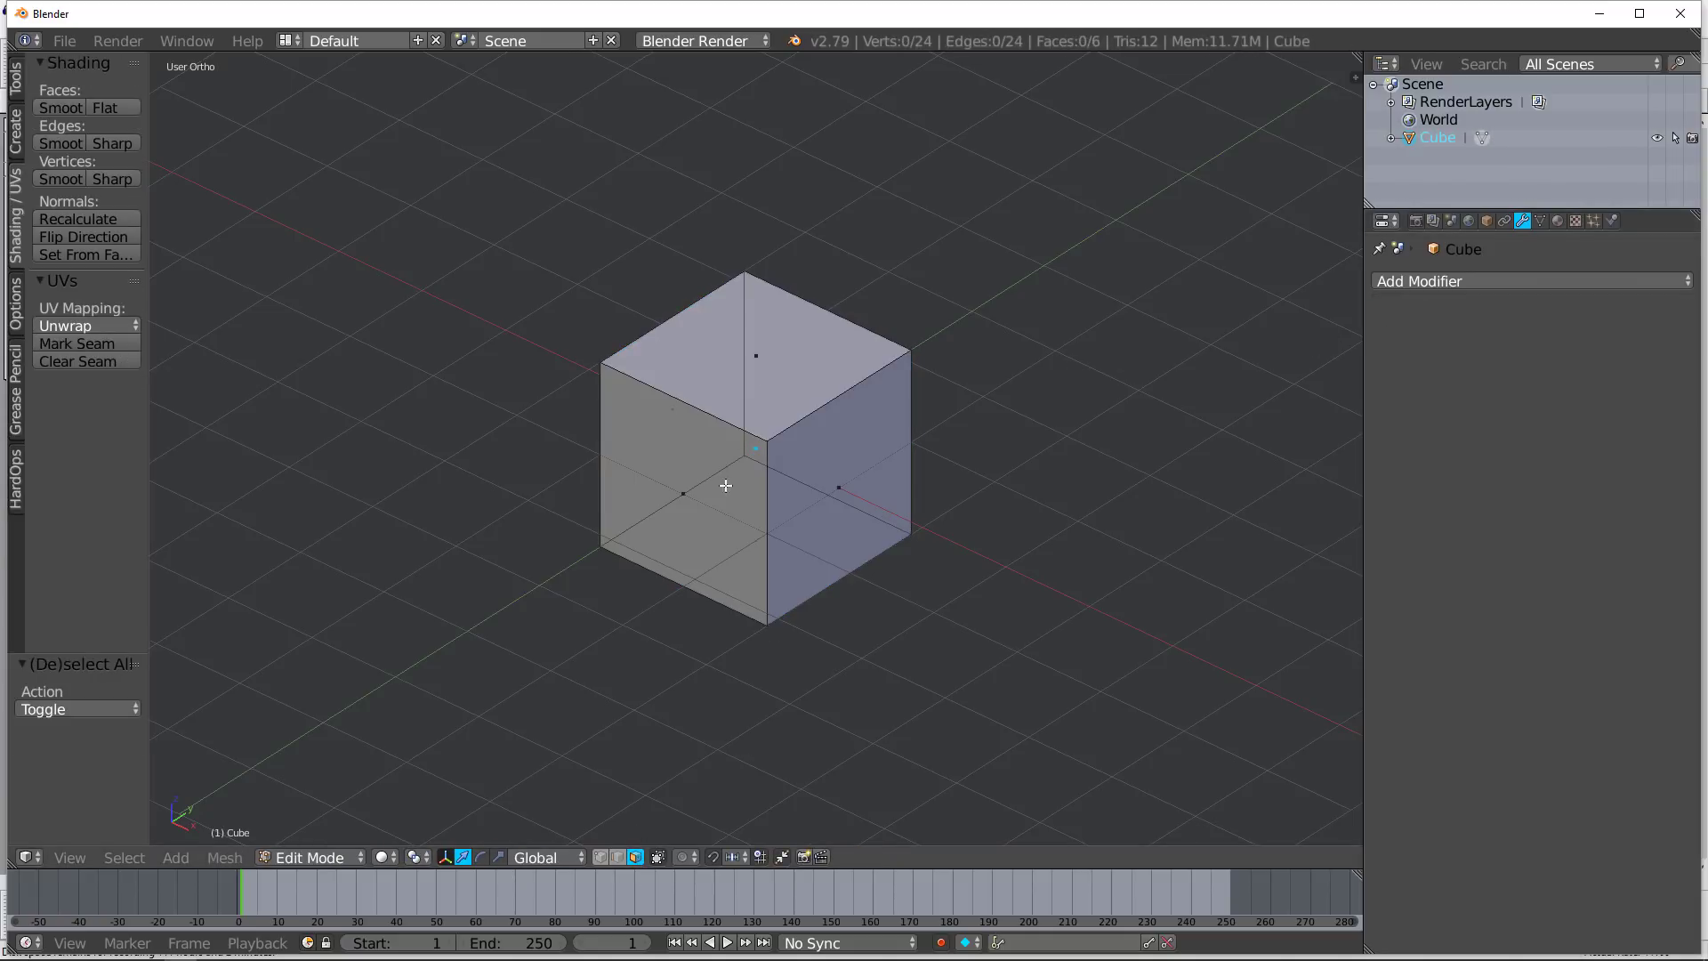
pyautogui.click(776, 366)
pyautogui.press('g')
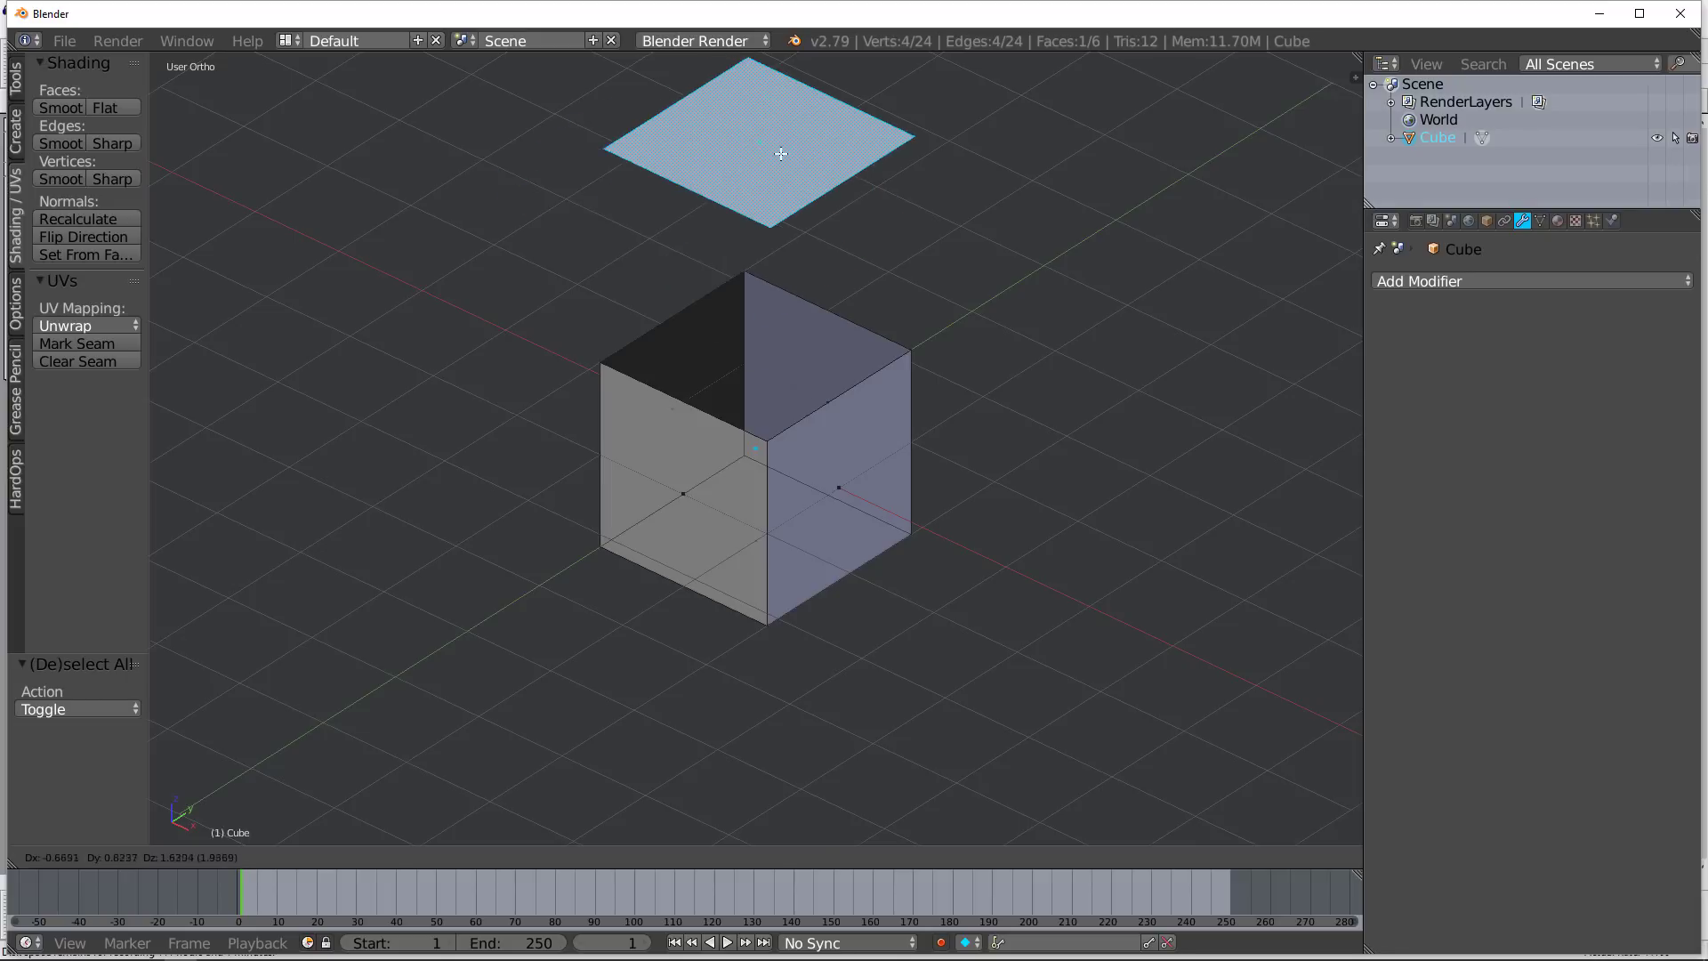
pyautogui.click(784, 160)
pyautogui.hotkey('ctrl', 'z')
pyautogui.moveTo(694, 425); pyautogui.dragTo(599, 398, button='middle')
# Delete the cube, snap the 3D cursor to world centre, and add a 32-vertex cylinder there
pyautogui.press('Tab')
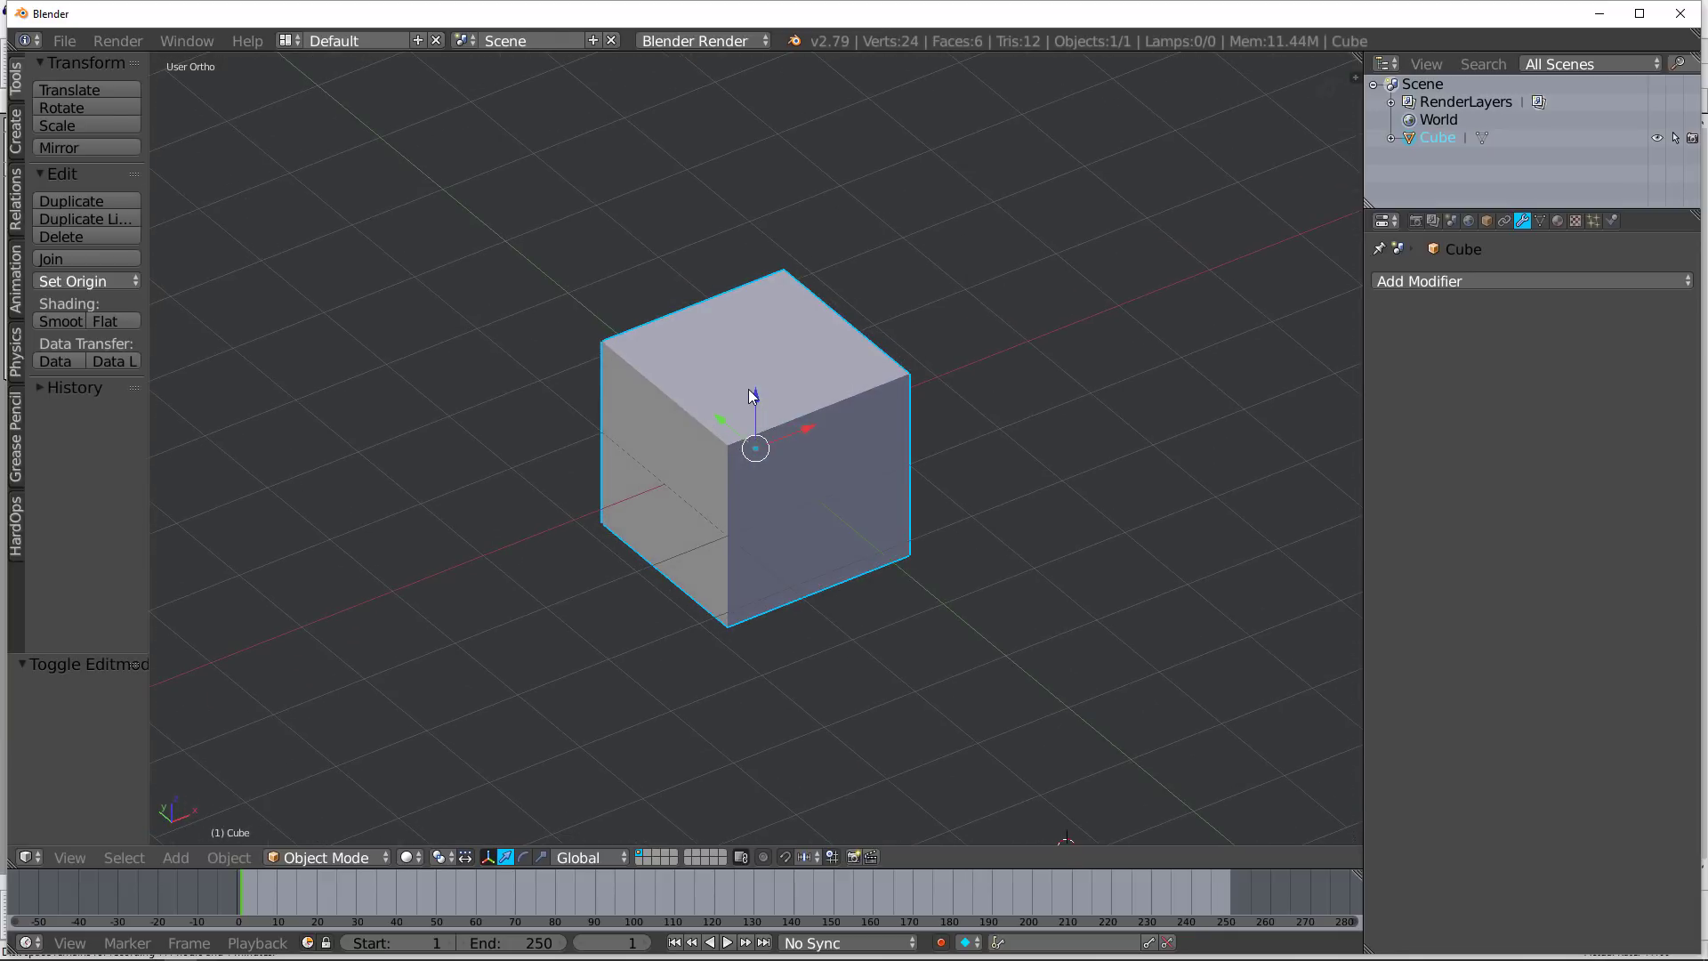
pyautogui.press('Delete')
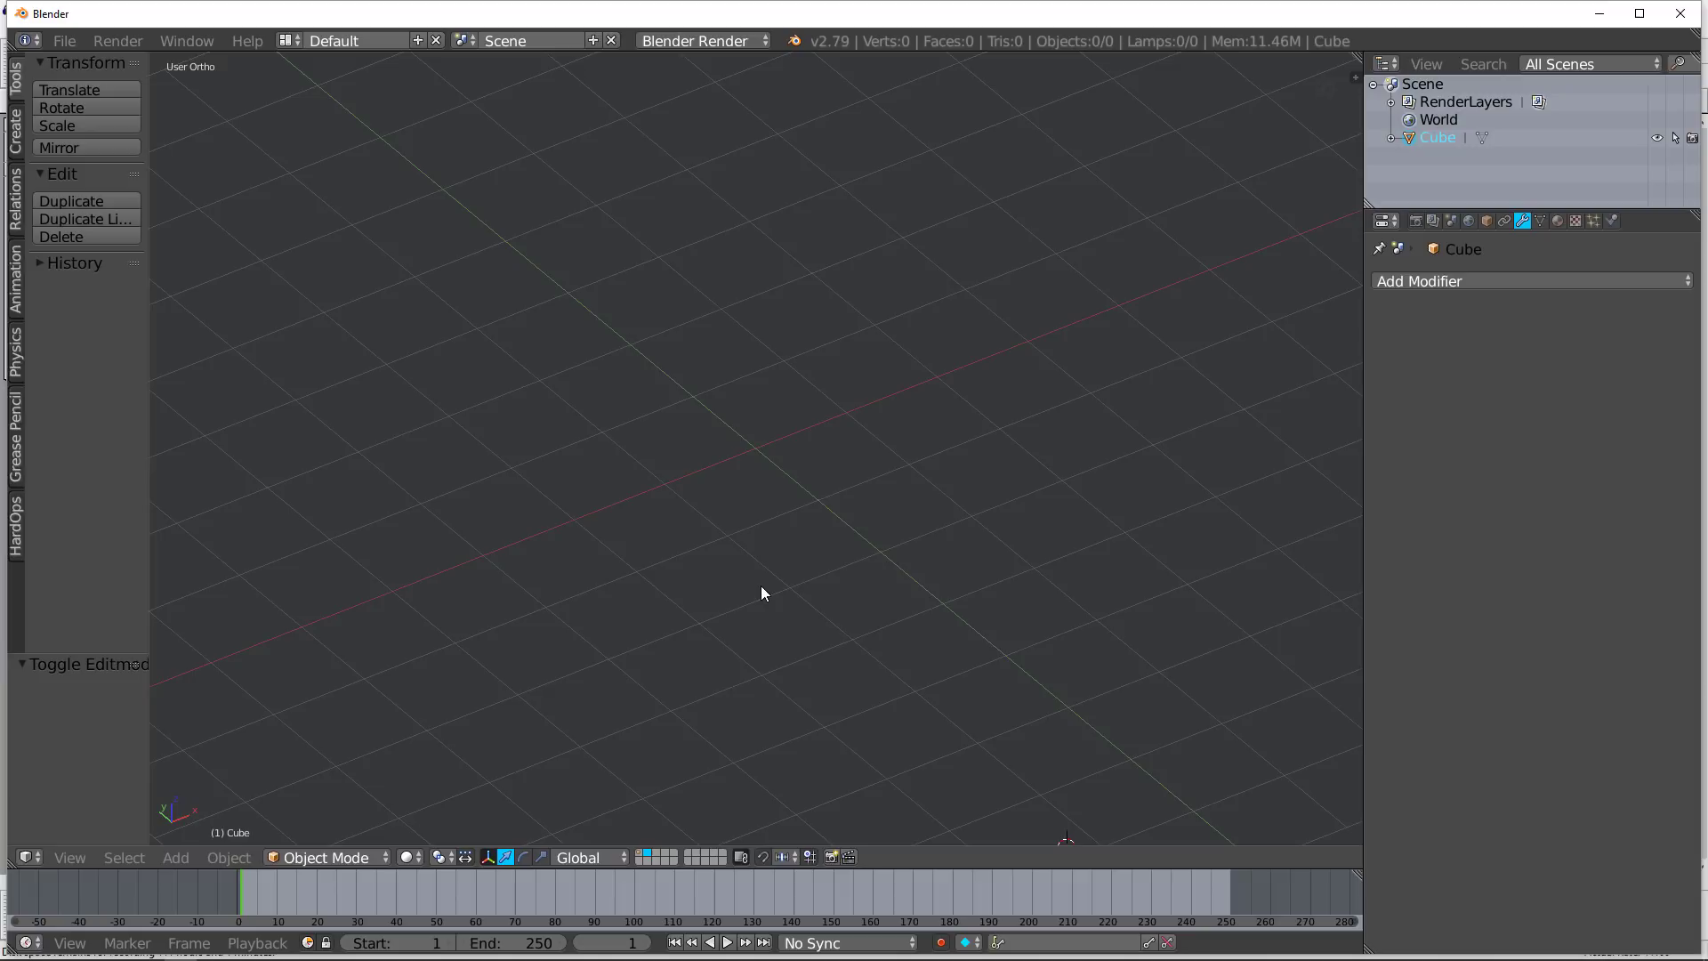
pyautogui.hotkey('shift', 's')
pyautogui.click(739, 683)
pyautogui.hotkey('shift', 'a')
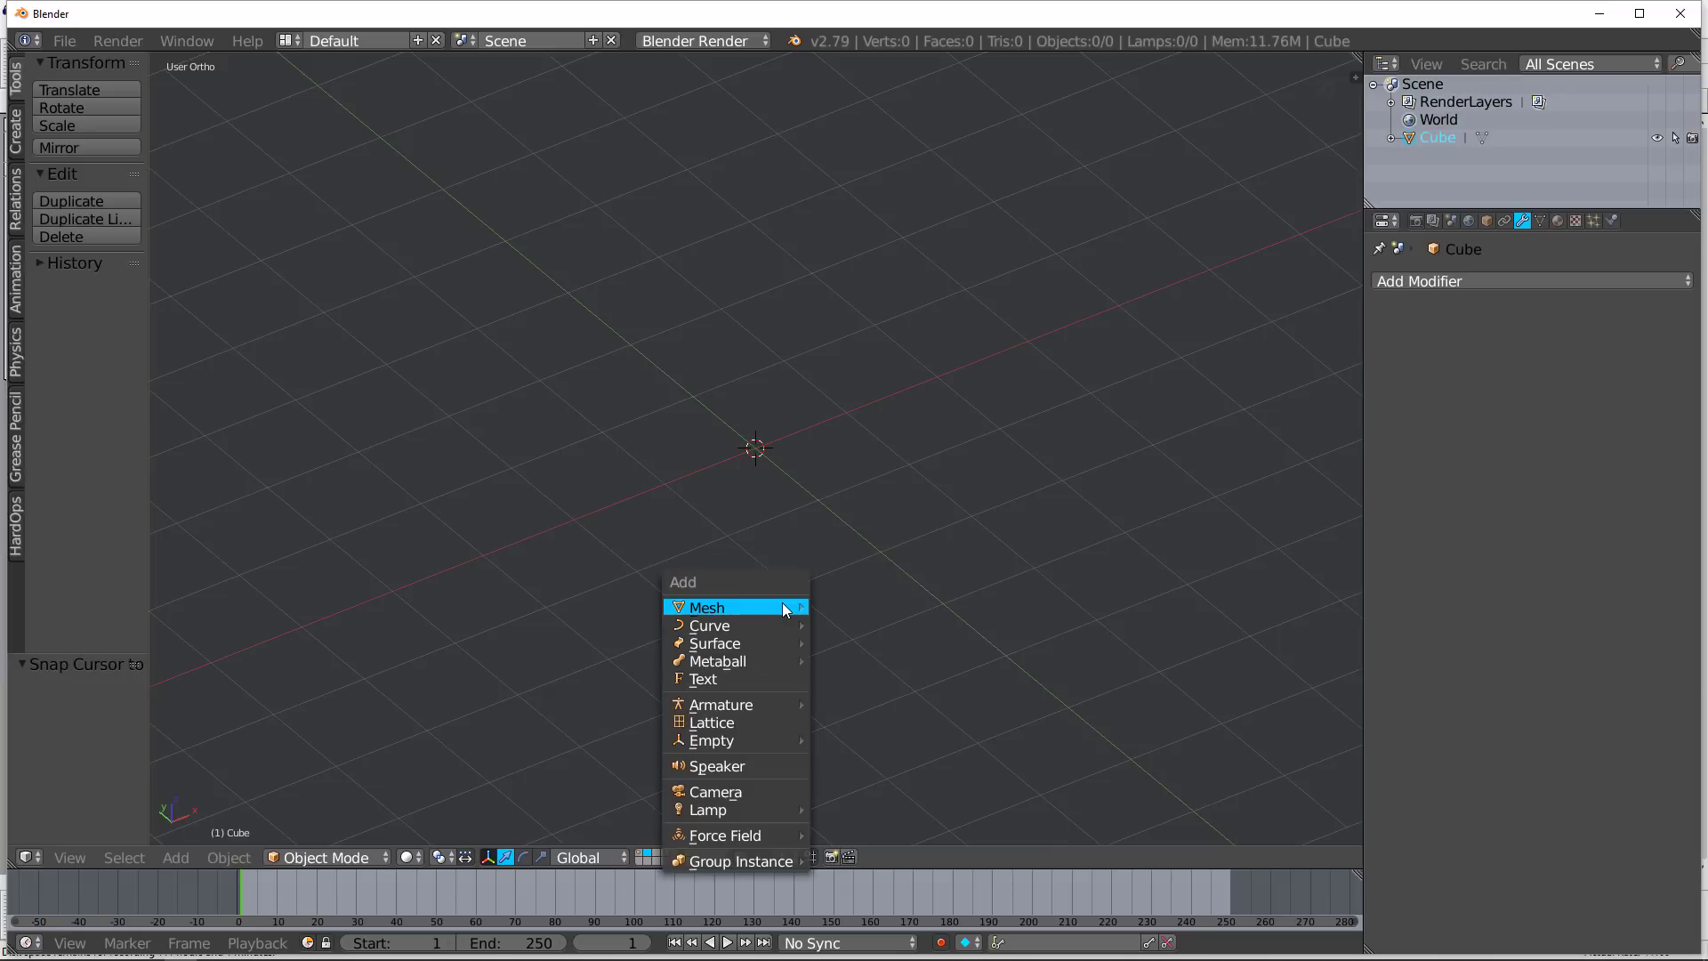
pyautogui.moveTo(784, 609)
pyautogui.click(871, 694)
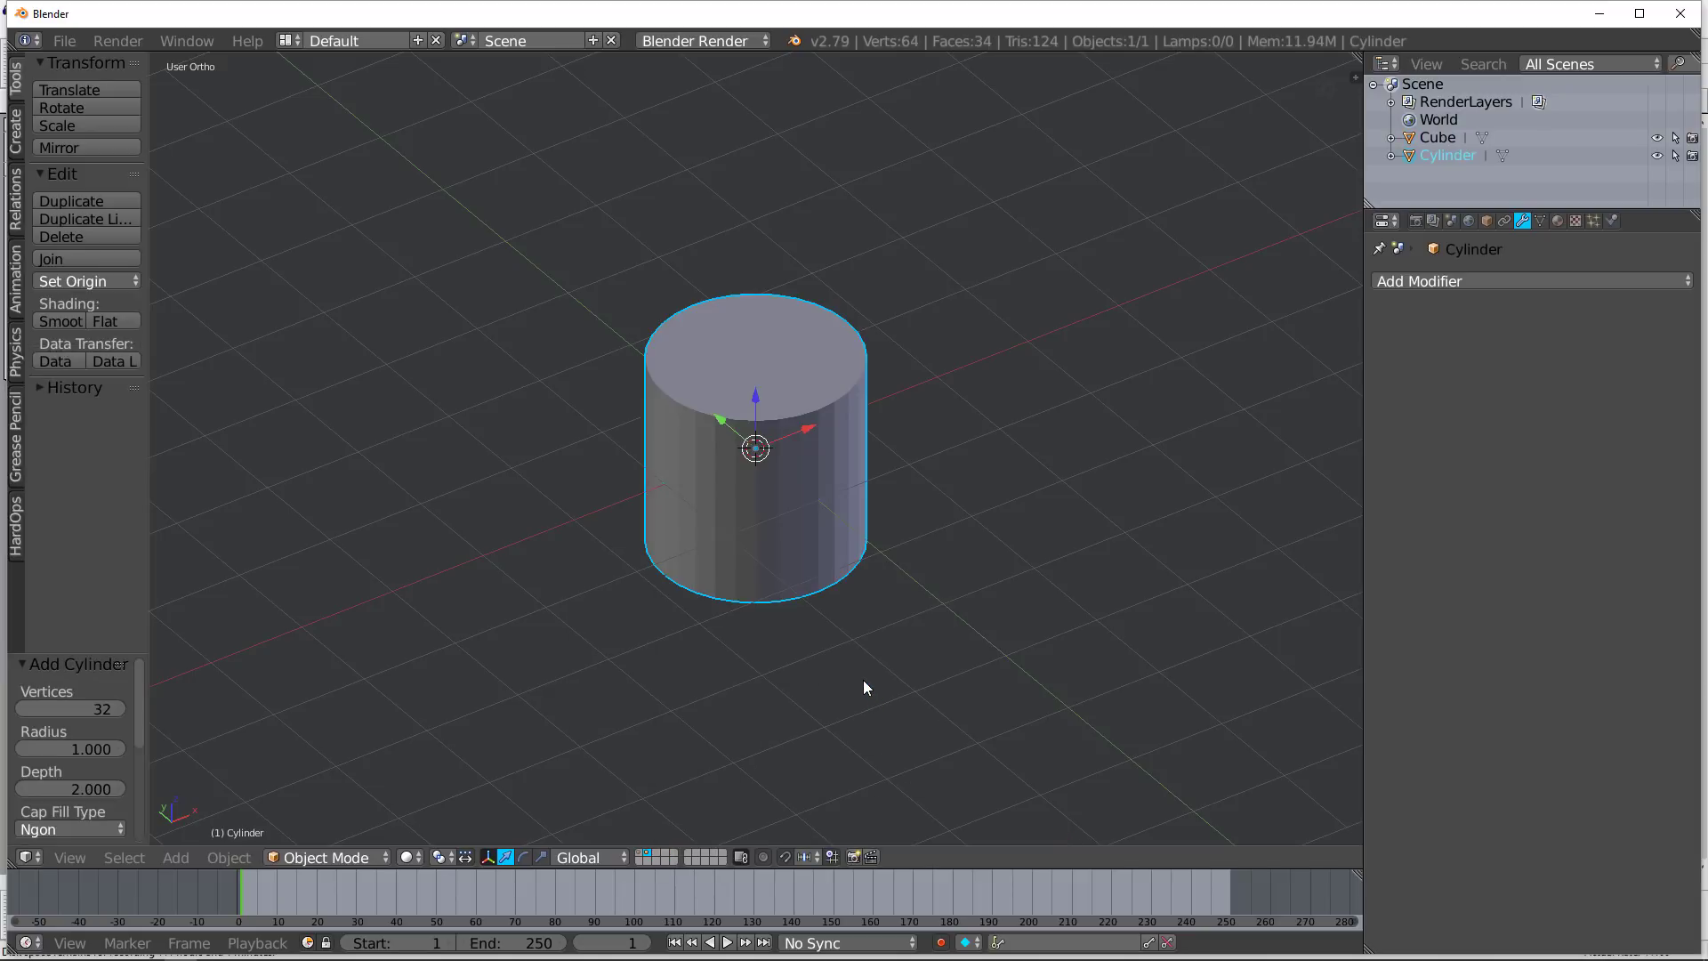
# In front orthographic view, box-select the cylinder's top vertex ring
pyautogui.press('KP_1')
pyautogui.press('Tab')
pyautogui.press('a')
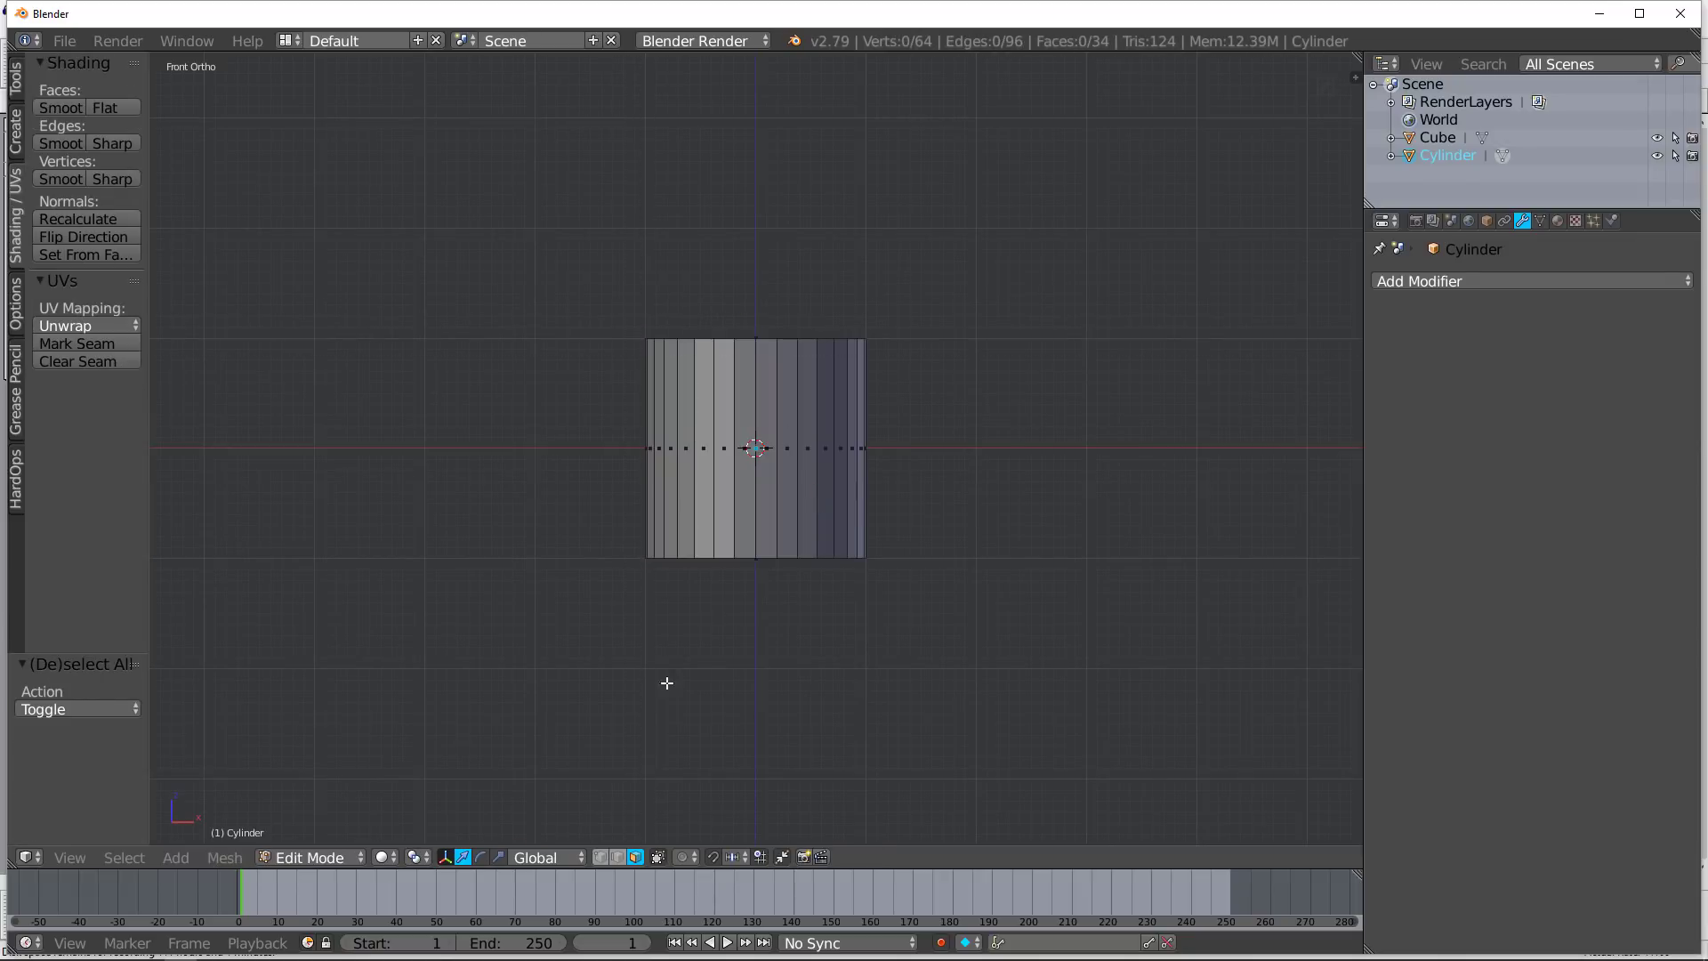
pyautogui.click(600, 857)
pyautogui.press('b')
pyautogui.moveTo(614, 298); pyautogui.dragTo(1031, 474)
# Extrude and shrink the top ring, then extrude it again into a narrow neck
pyautogui.press('e')
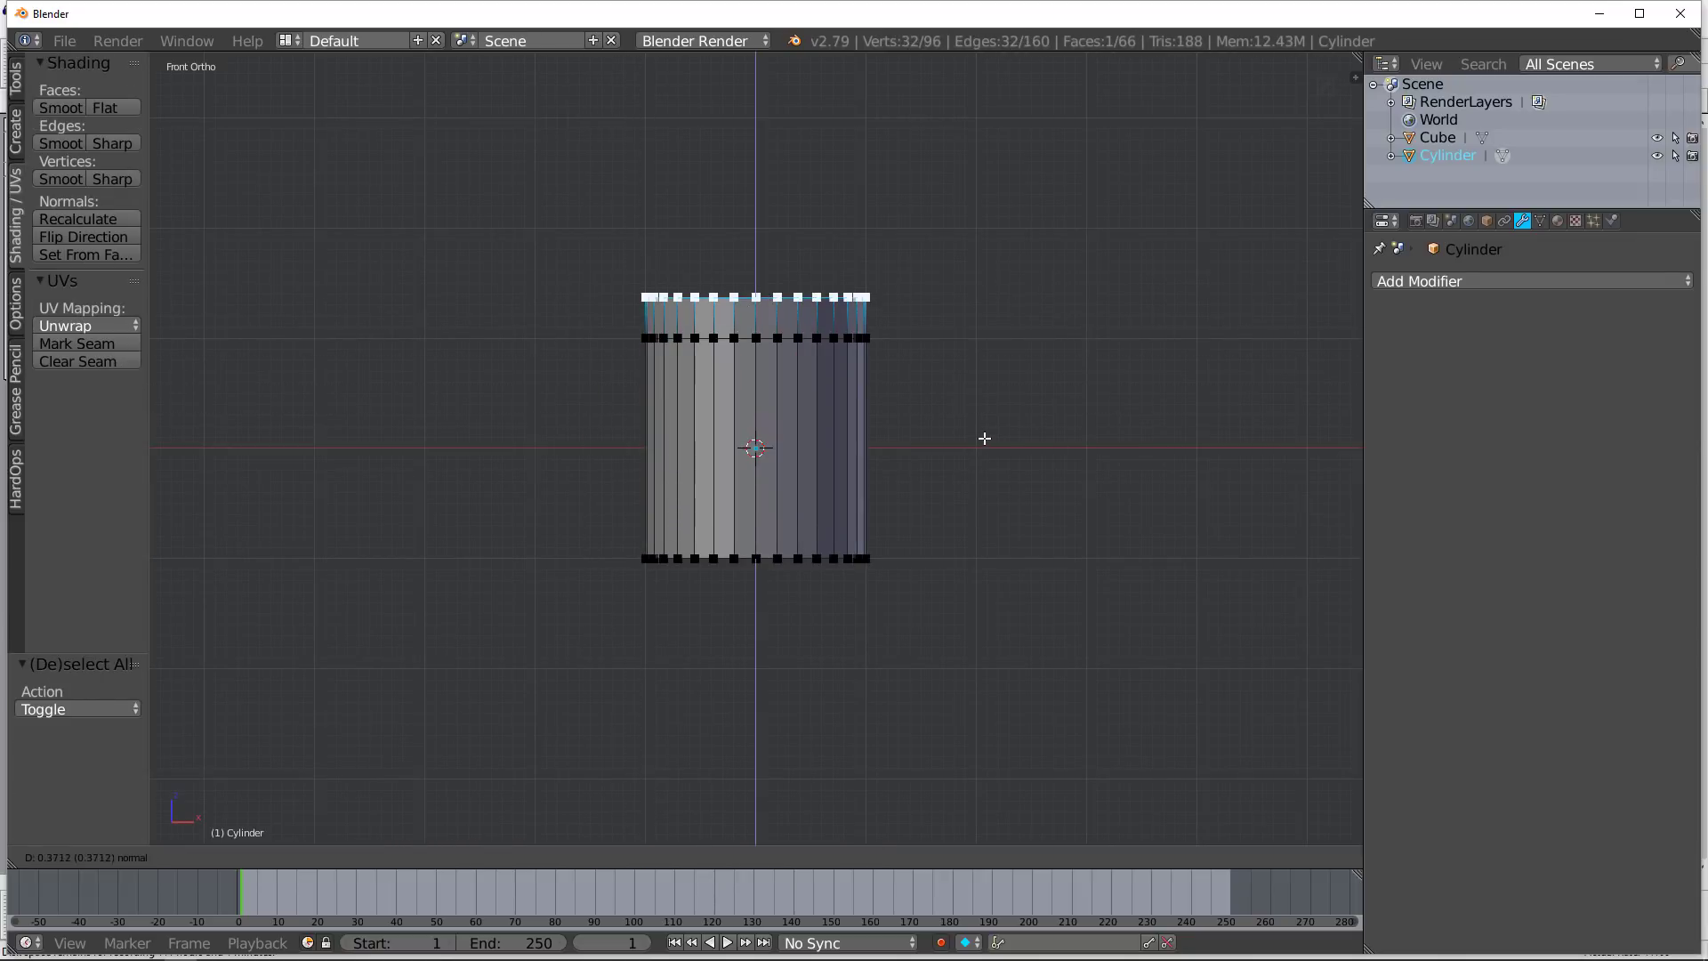
pyautogui.click(985, 438)
pyautogui.press('s')
pyautogui.click(862, 378)
pyautogui.press('e')
pyautogui.click(859, 325)
pyautogui.keyDown('shift'); pyautogui.moveTo(858, 325); pyautogui.dragTo(869, 464, button='middle'); pyautogui.keyUp('shift')
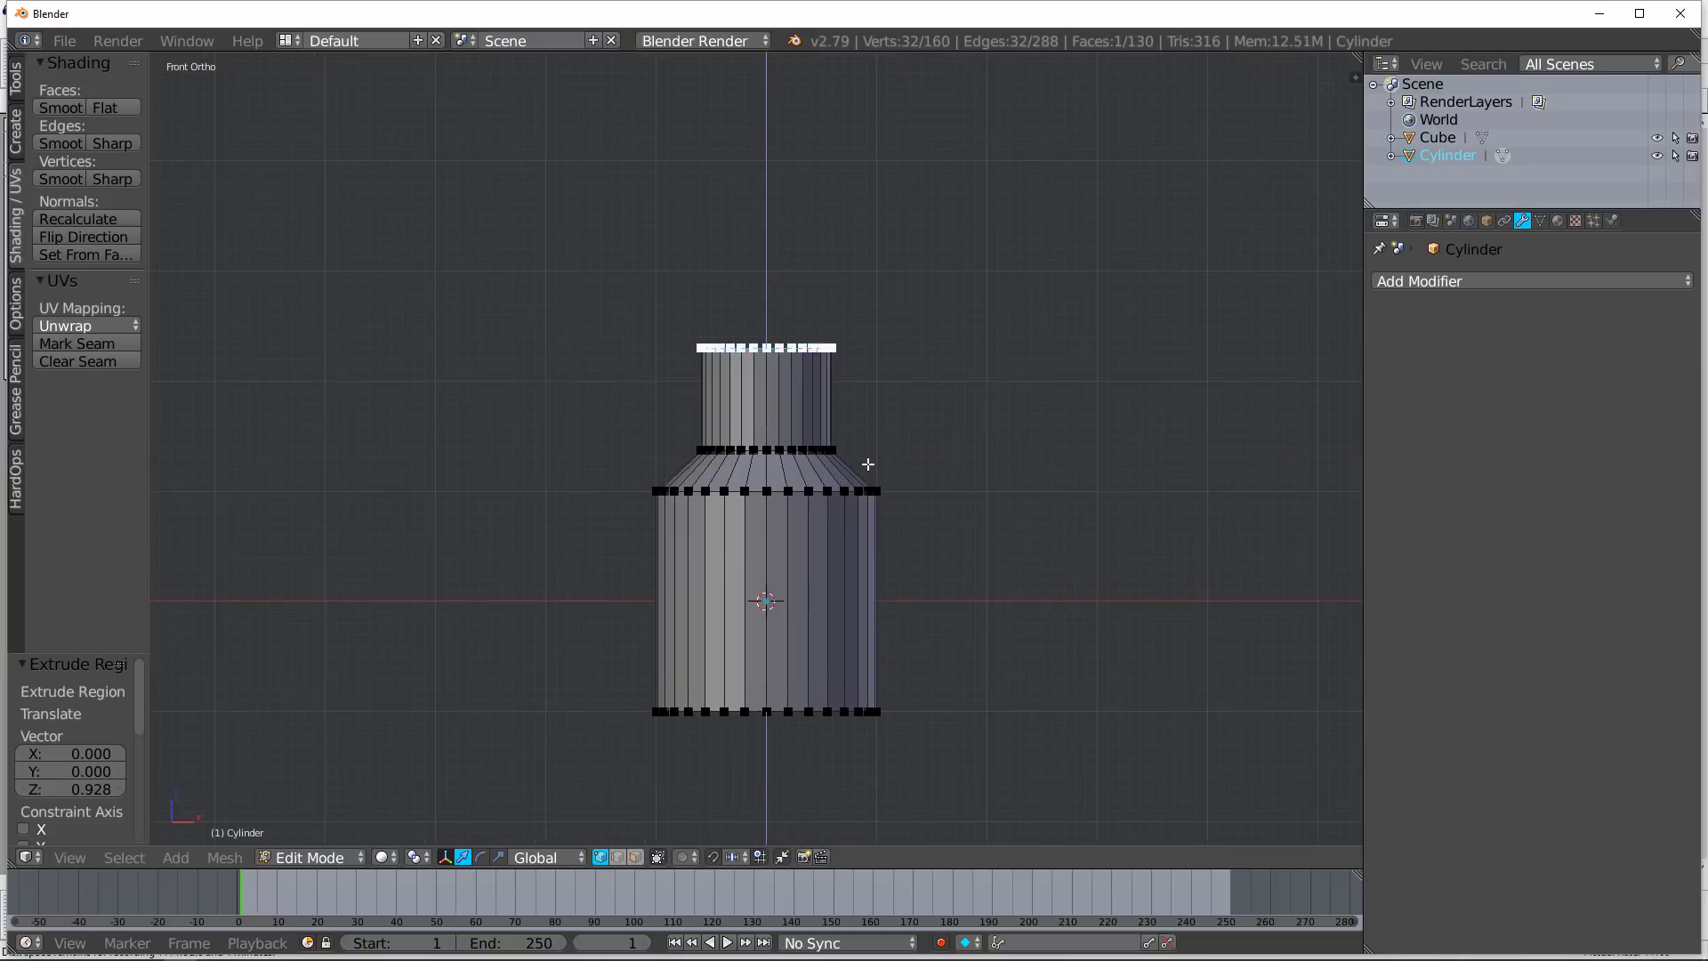
# Extrude and widen the ring, extrude a tall upper section, then taper a cap on top
pyautogui.press('e')
pyautogui.click(885, 419)
pyautogui.press('s')
pyautogui.click(1038, 419)
pyautogui.keyDown('shift'); pyautogui.moveTo(1037, 419); pyautogui.dragTo(1014, 480, button='middle'); pyautogui.keyUp('shift')
pyautogui.press('e')
pyautogui.click(1002, 259)
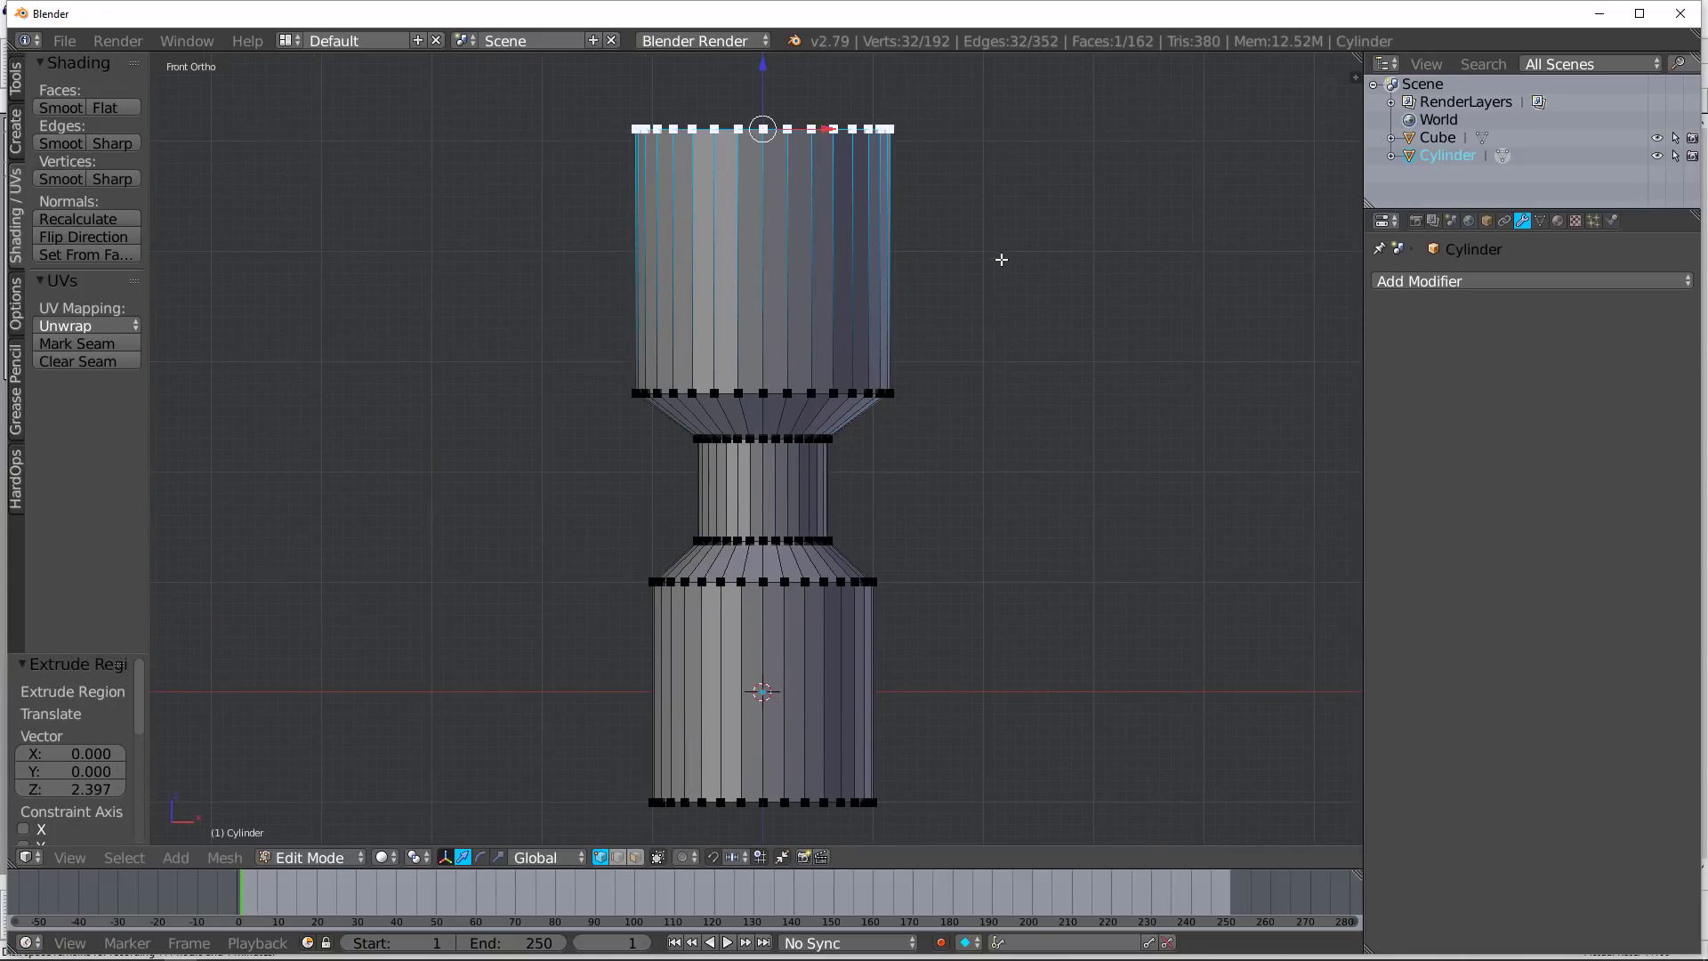
pyautogui.keyDown('shift'); pyautogui.moveTo(1001, 259); pyautogui.dragTo(996, 465, button='middle'); pyautogui.keyUp('shift')
pyautogui.press('e')
pyautogui.click(1003, 400)
pyautogui.press('s')
pyautogui.click(843, 351)
# Select the whole bottle mesh and shade it smooth
pyautogui.press('Tab')
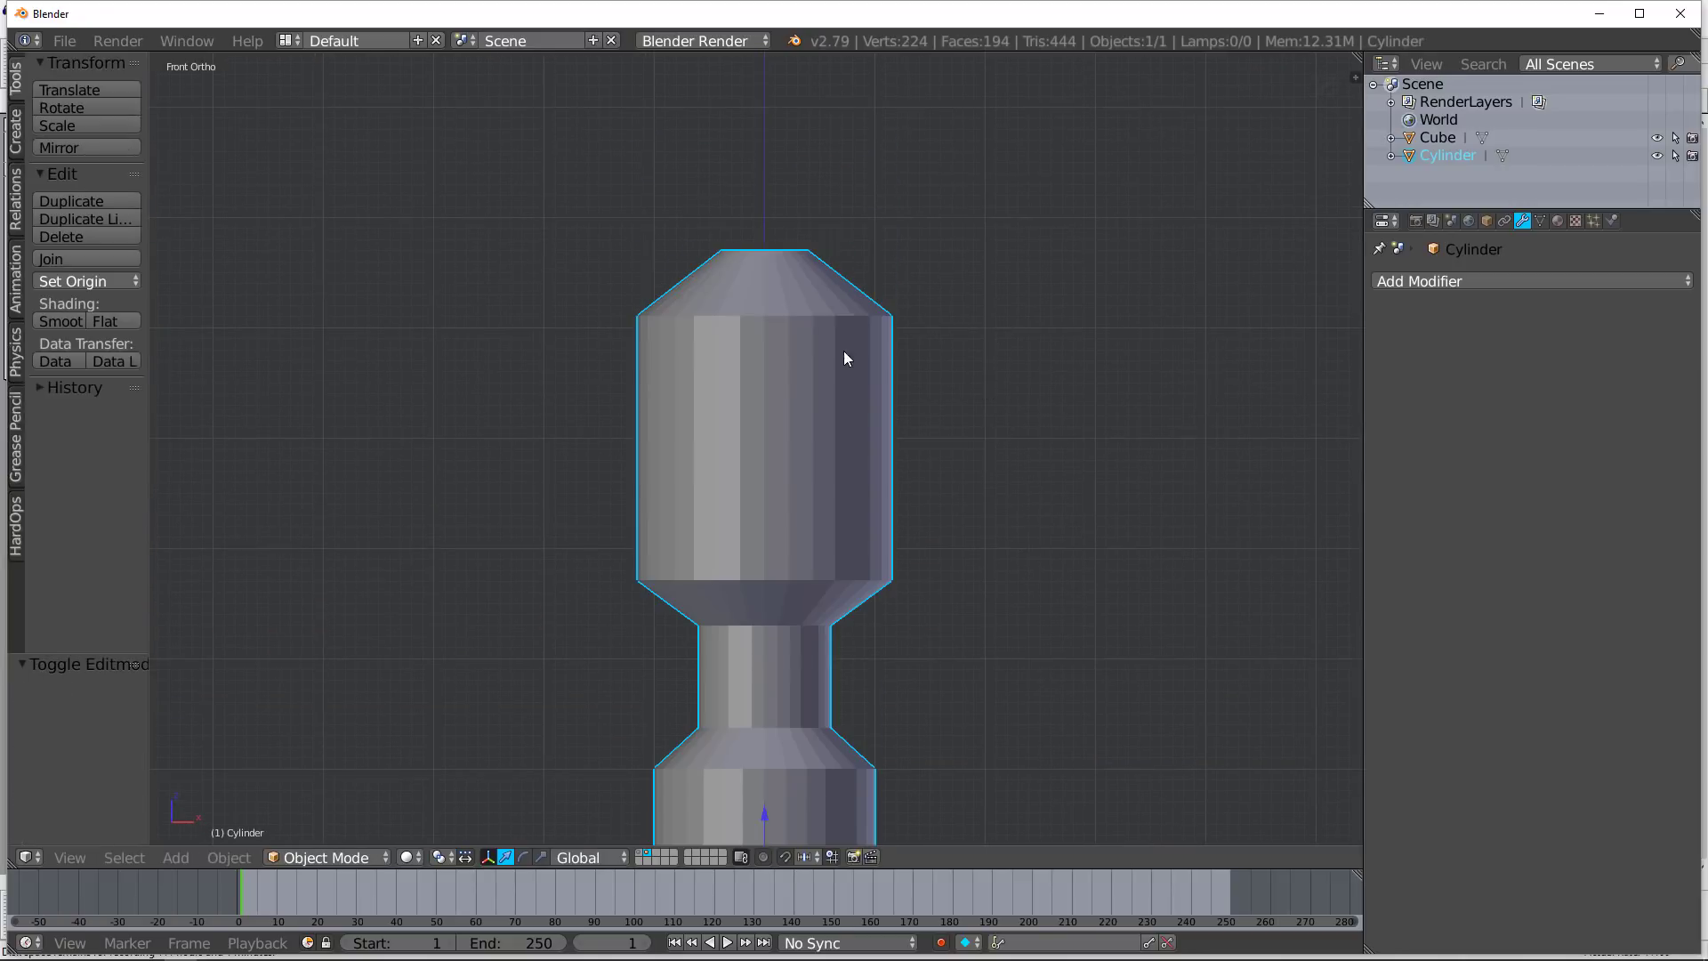
pyautogui.press('Tab')
pyautogui.press('a')
pyautogui.press('a')
pyautogui.click(61, 108)
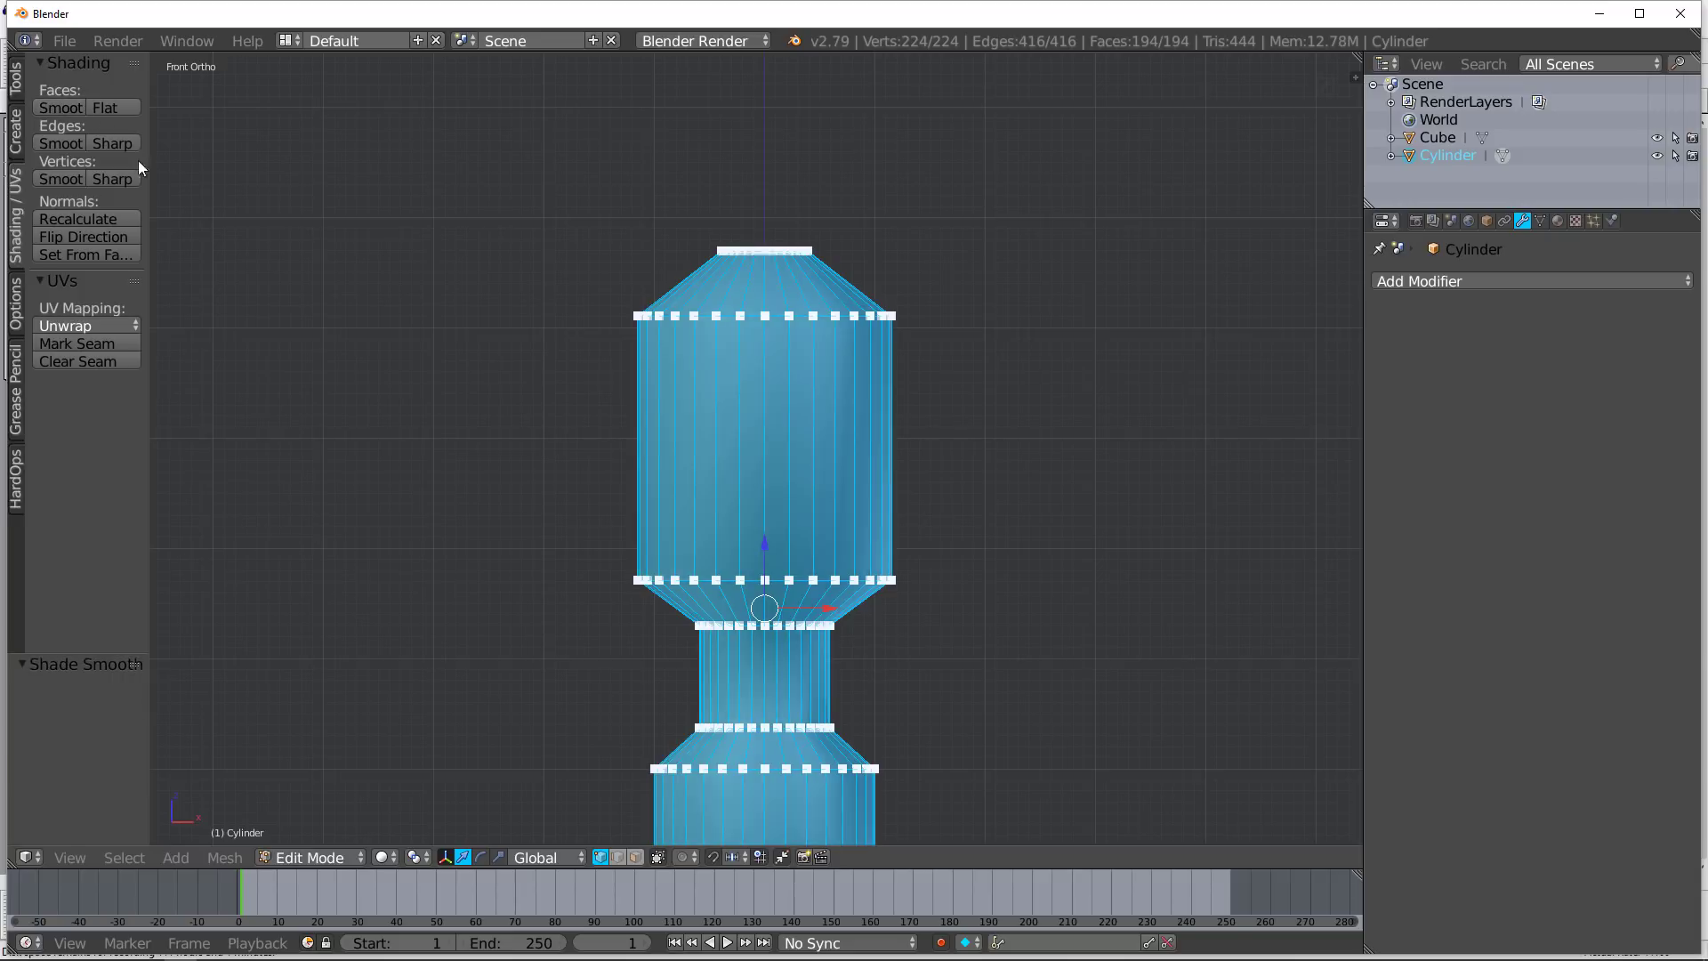
pyautogui.scroll(-3, 537, 324)
pyautogui.press('Tab')
pyautogui.moveTo(537, 324)
pyautogui.mouseDown(button='middle')
pyautogui.moveTo(537, 389)
pyautogui.moveTo(376, 418)
pyautogui.moveTo(572, 431)
pyautogui.moveTo(534, 420)
pyautogui.moveTo(578, 415)
pyautogui.mouseUp(button='middle')
# Add an Edge Split modifier to the bottle-shaped cylinder and widen the Properties column to adjust it
pyautogui.click(1418, 281)
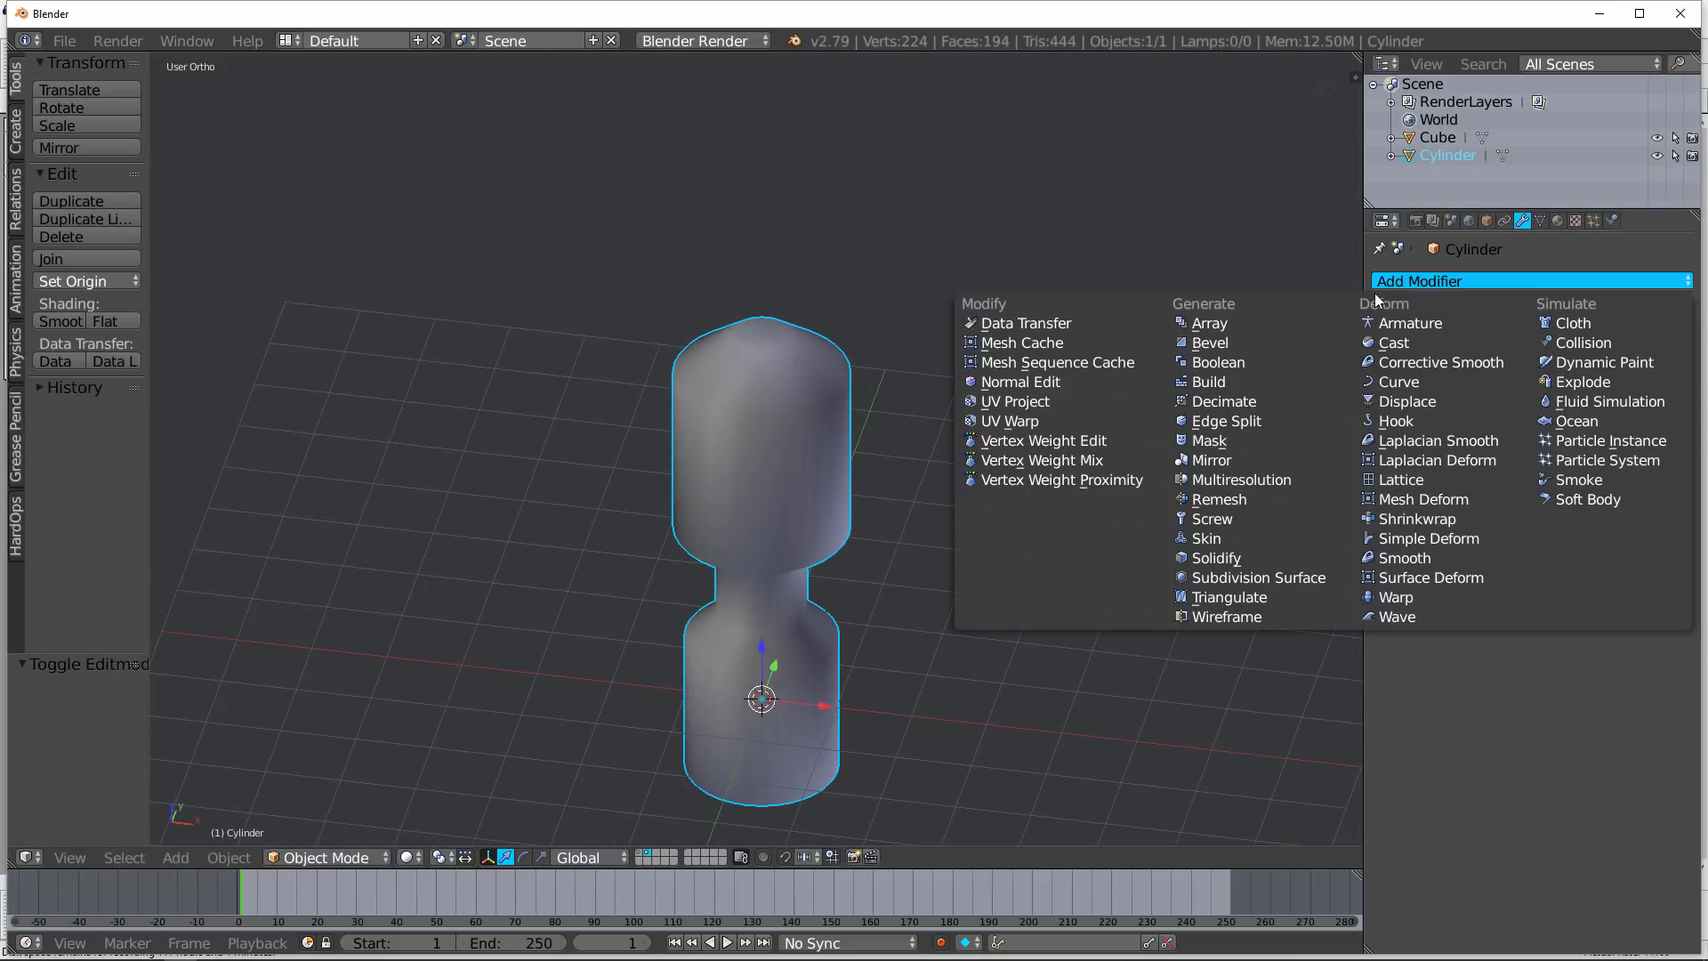
pyautogui.click(1249, 420)
pyautogui.moveTo(1004, 430); pyautogui.dragTo(960, 340, button='middle')
pyautogui.moveTo(738, 505); pyautogui.dragTo(623, 485, button='middle')
pyautogui.scroll(2, 697, 457)
pyautogui.scroll(4, 780, 373)
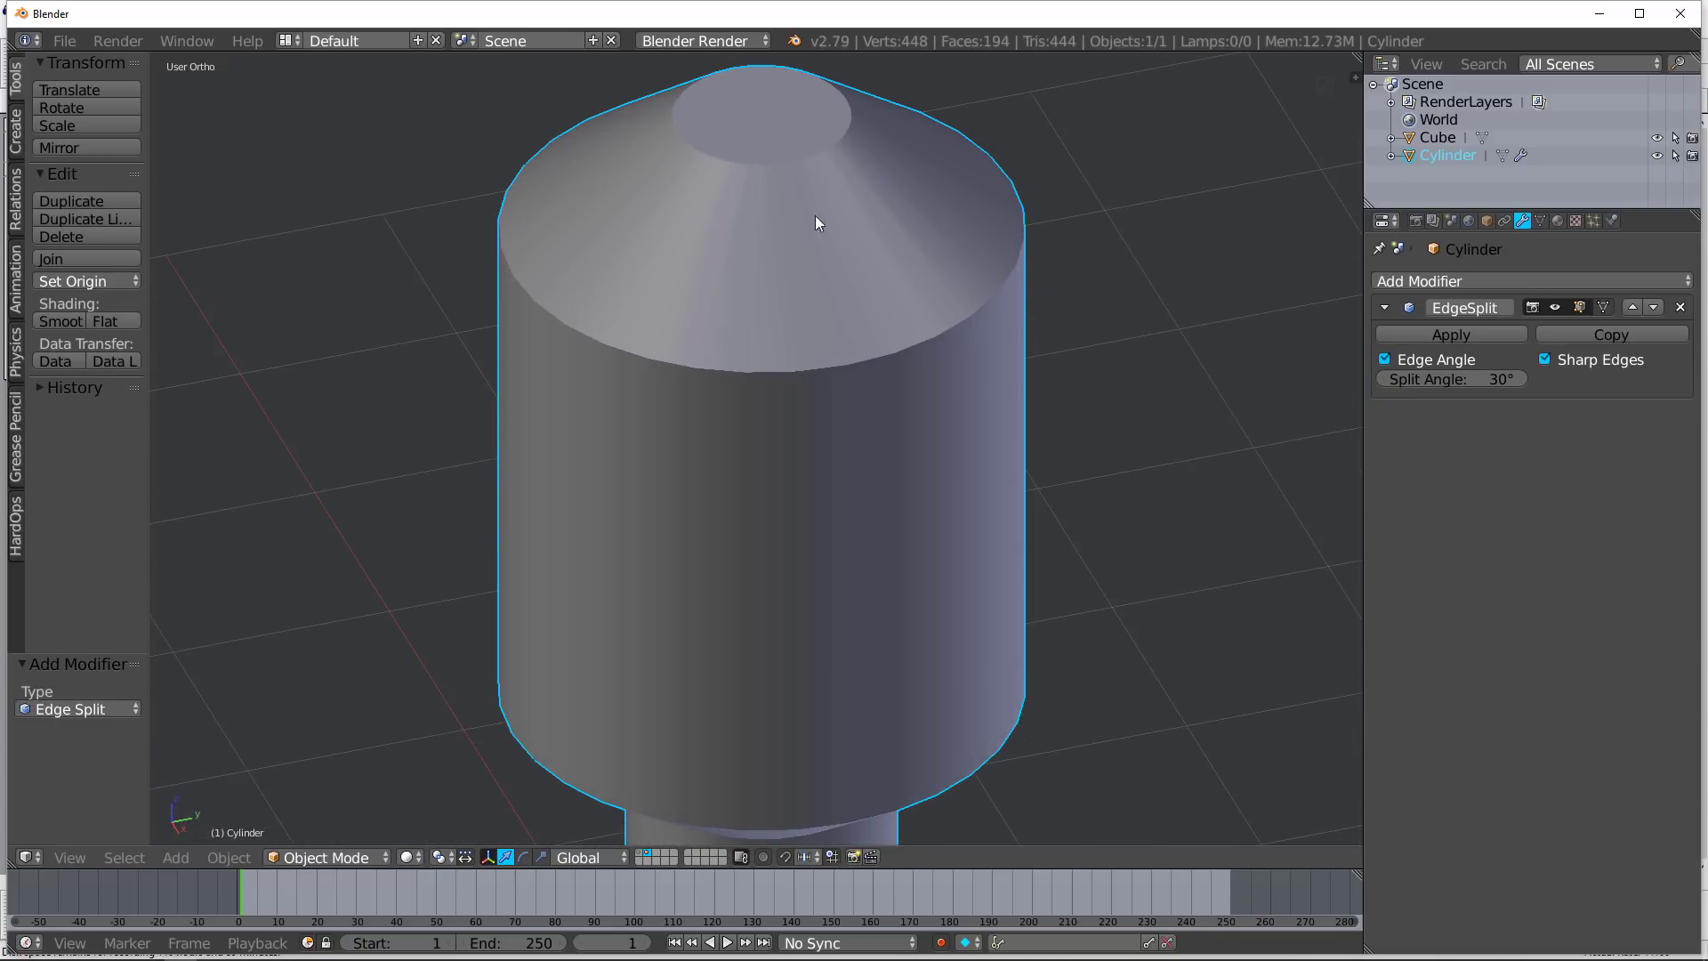
pyautogui.moveTo(1364, 357)
pyautogui.mouseDown()
pyautogui.moveTo(1257, 350)
pyautogui.moveTo(1268, 378)
pyautogui.moveTo(1392, 375)
pyautogui.mouseUp()
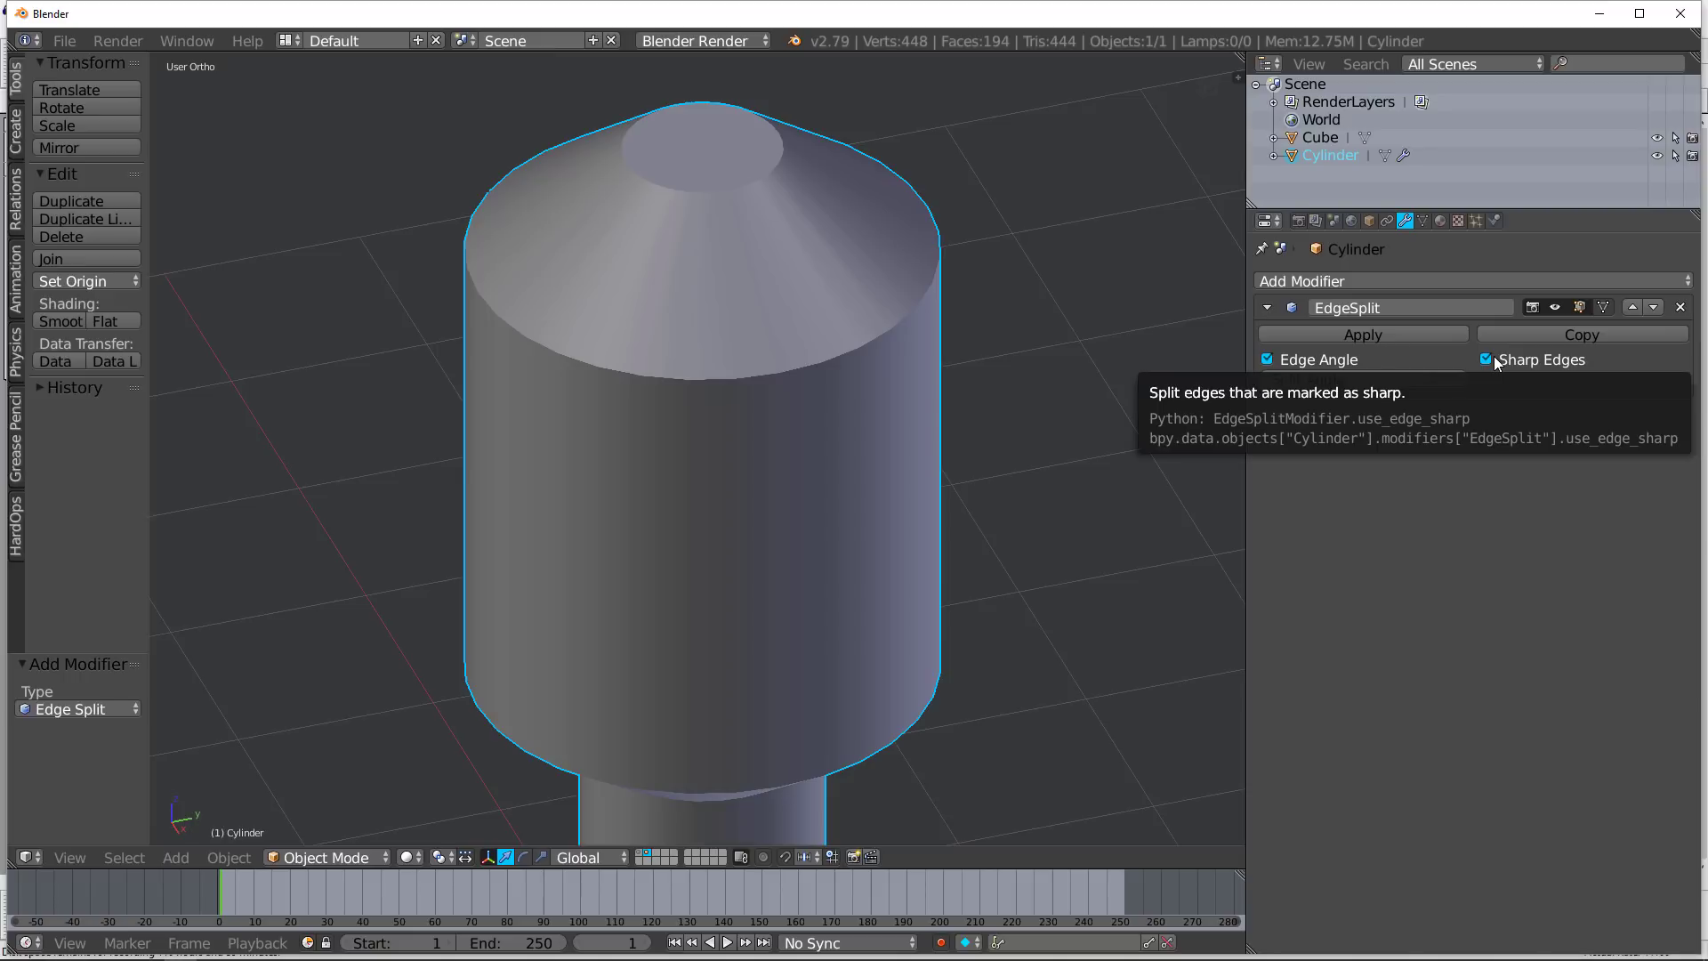
# Mark the top's outer and inner rim edge loops as sharp
pyautogui.press('Tab')
pyautogui.press('a')
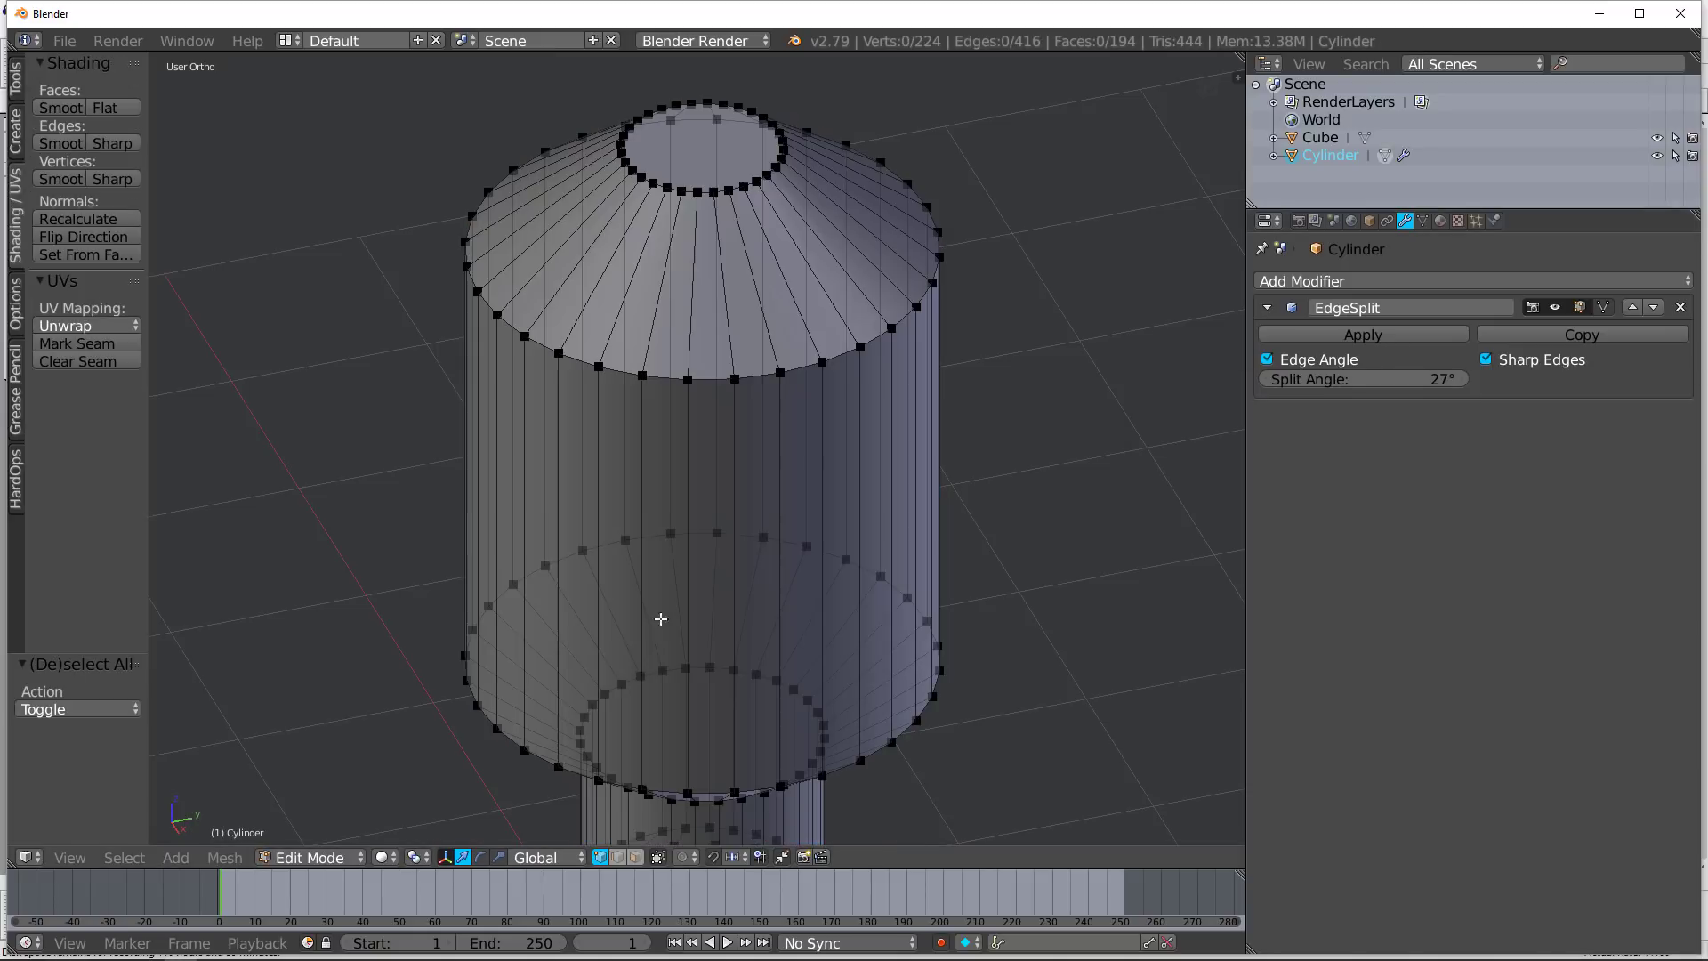
pyautogui.keyDown('alt'); pyautogui.rightClick(676, 378); pyautogui.keyUp('alt')
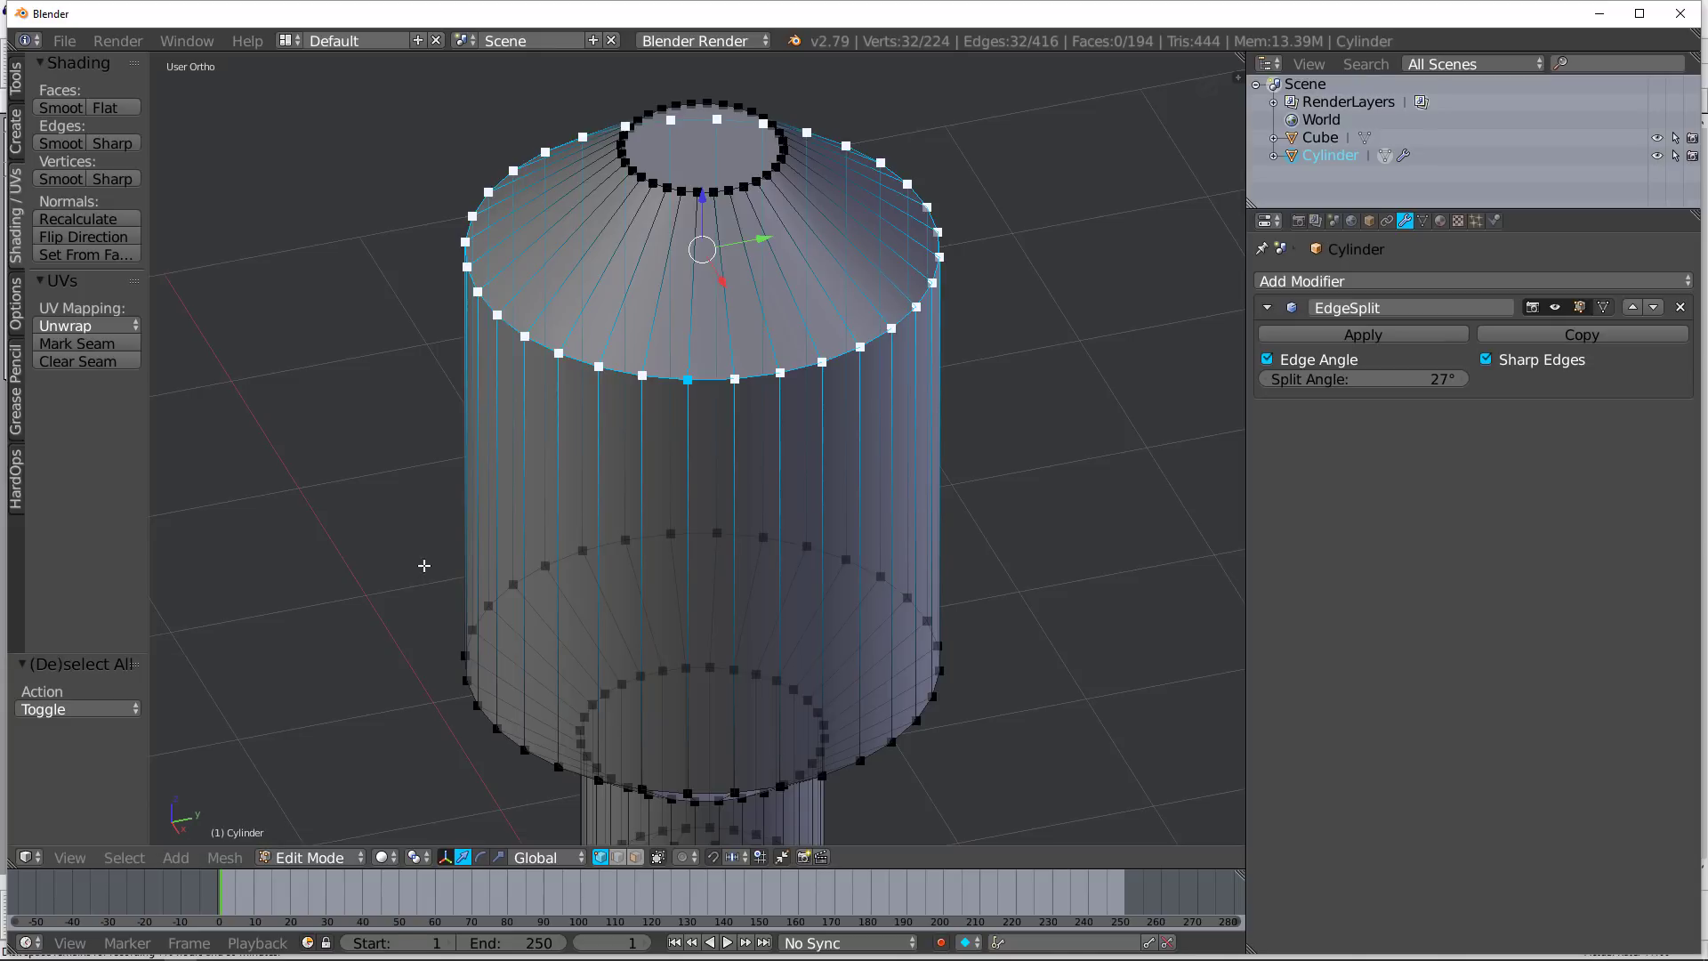
pyautogui.hotkey('ctrl', 'e')
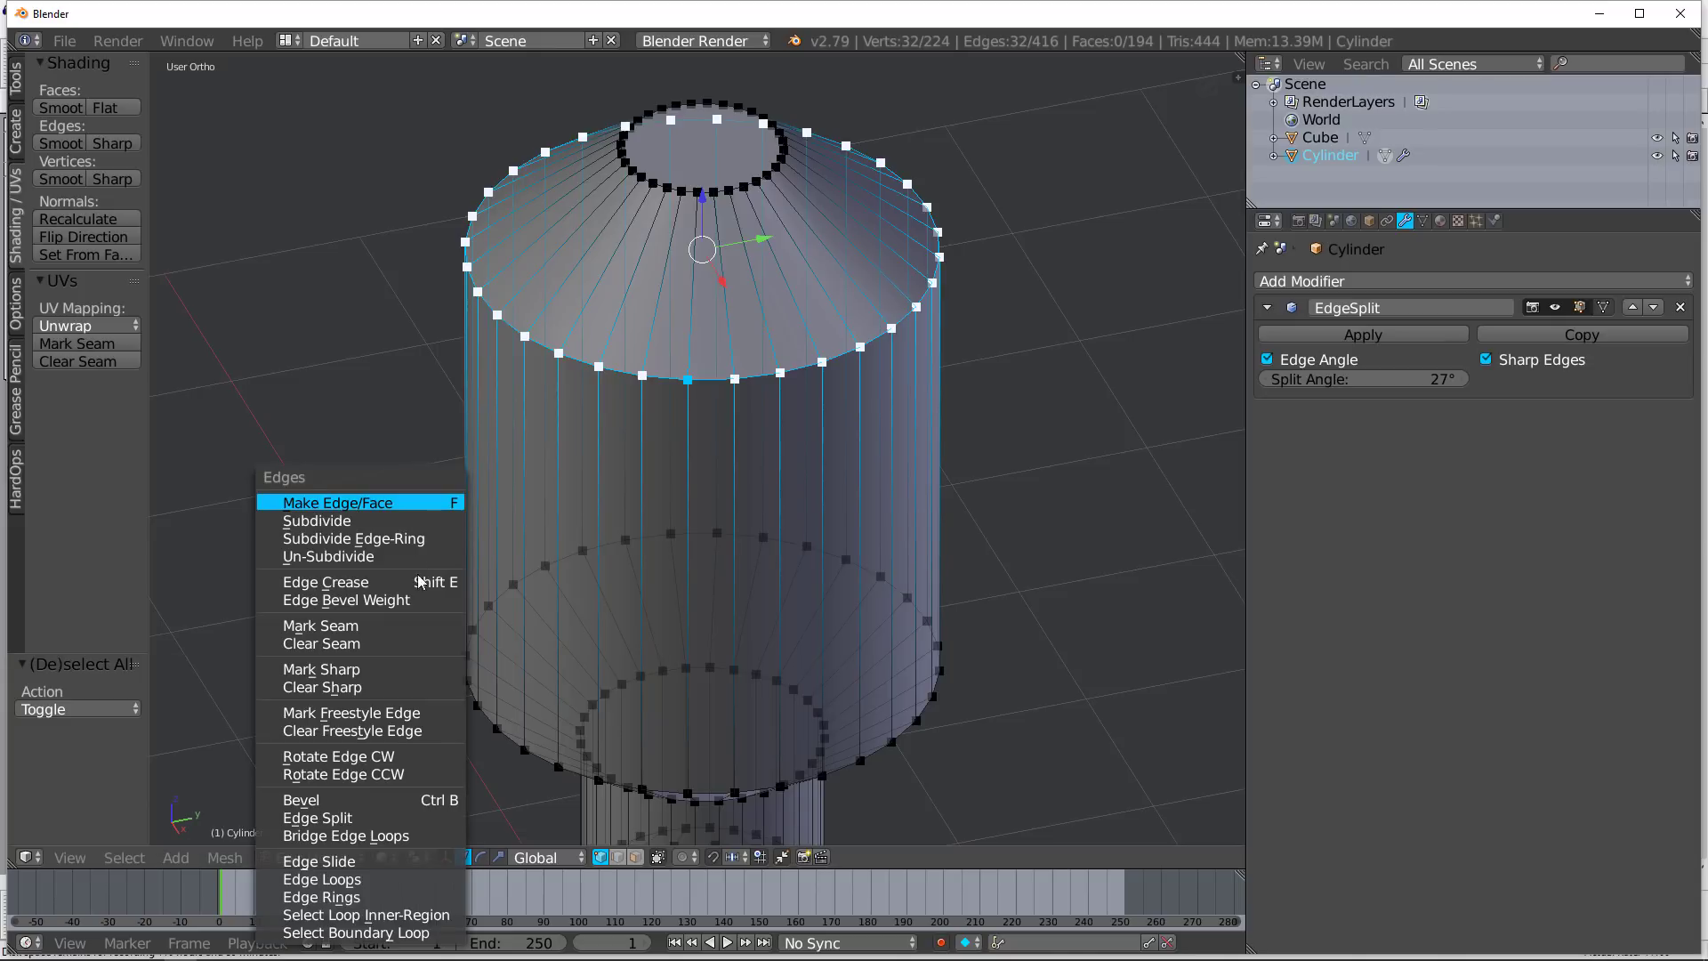
pyautogui.click(345, 671)
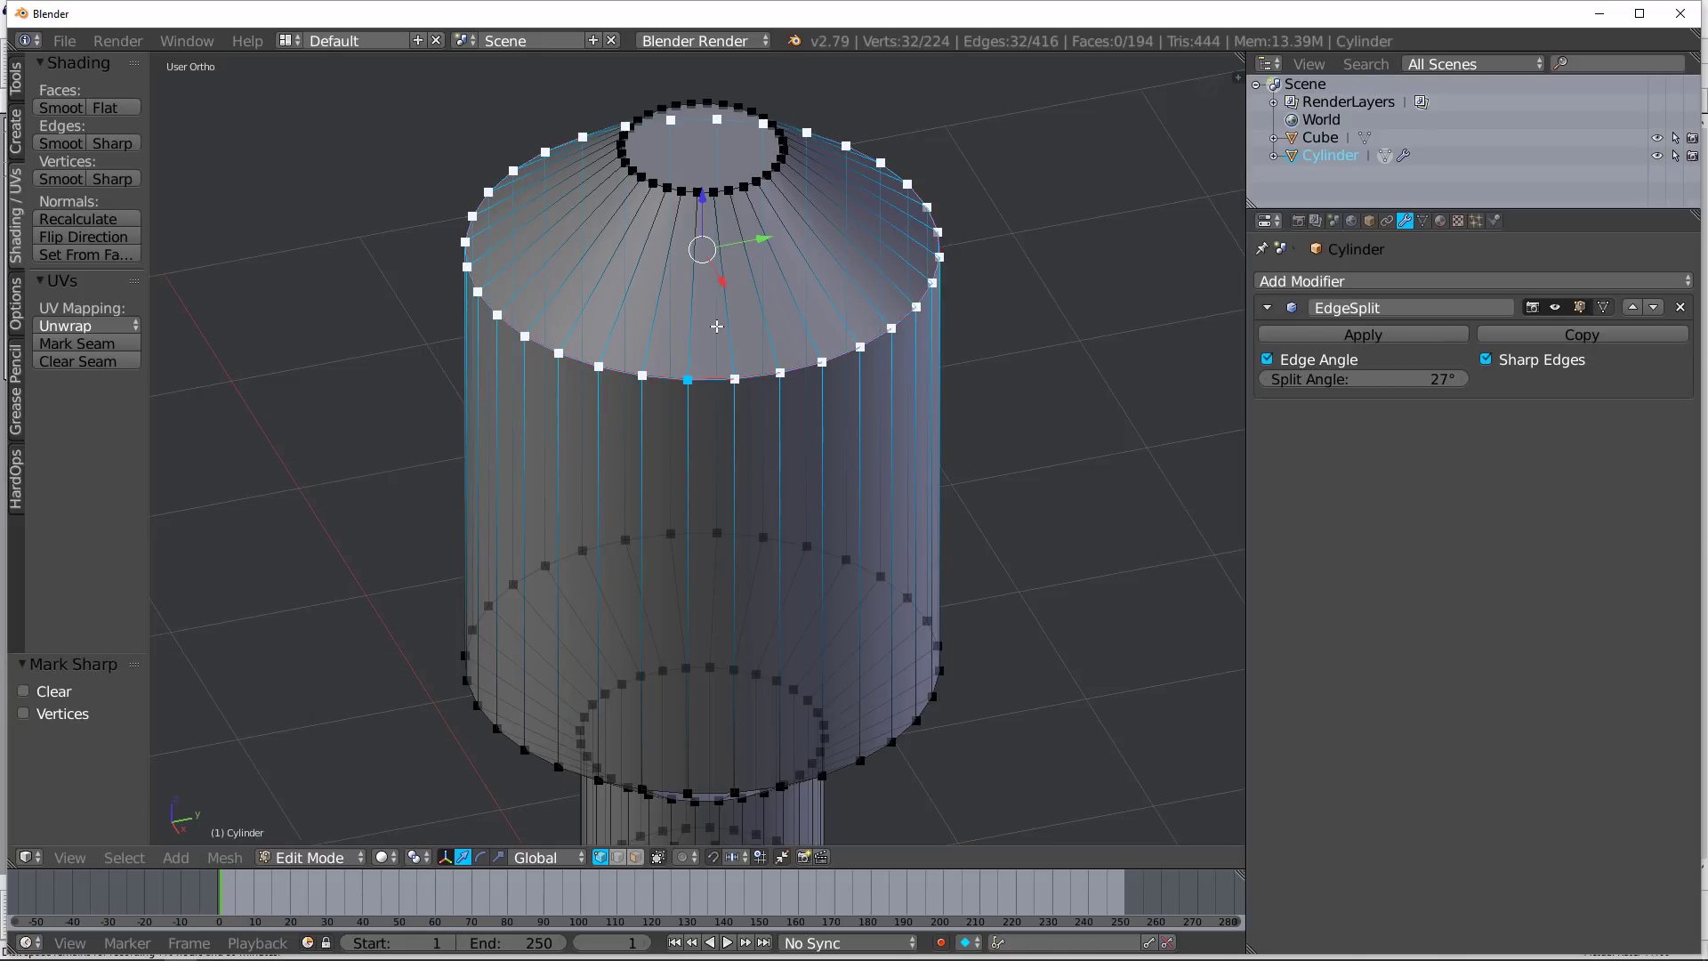
pyautogui.keyDown('alt'); pyautogui.rightClick(679, 191); pyautogui.keyUp('alt')
pyautogui.hotkey('ctrl', 'e')
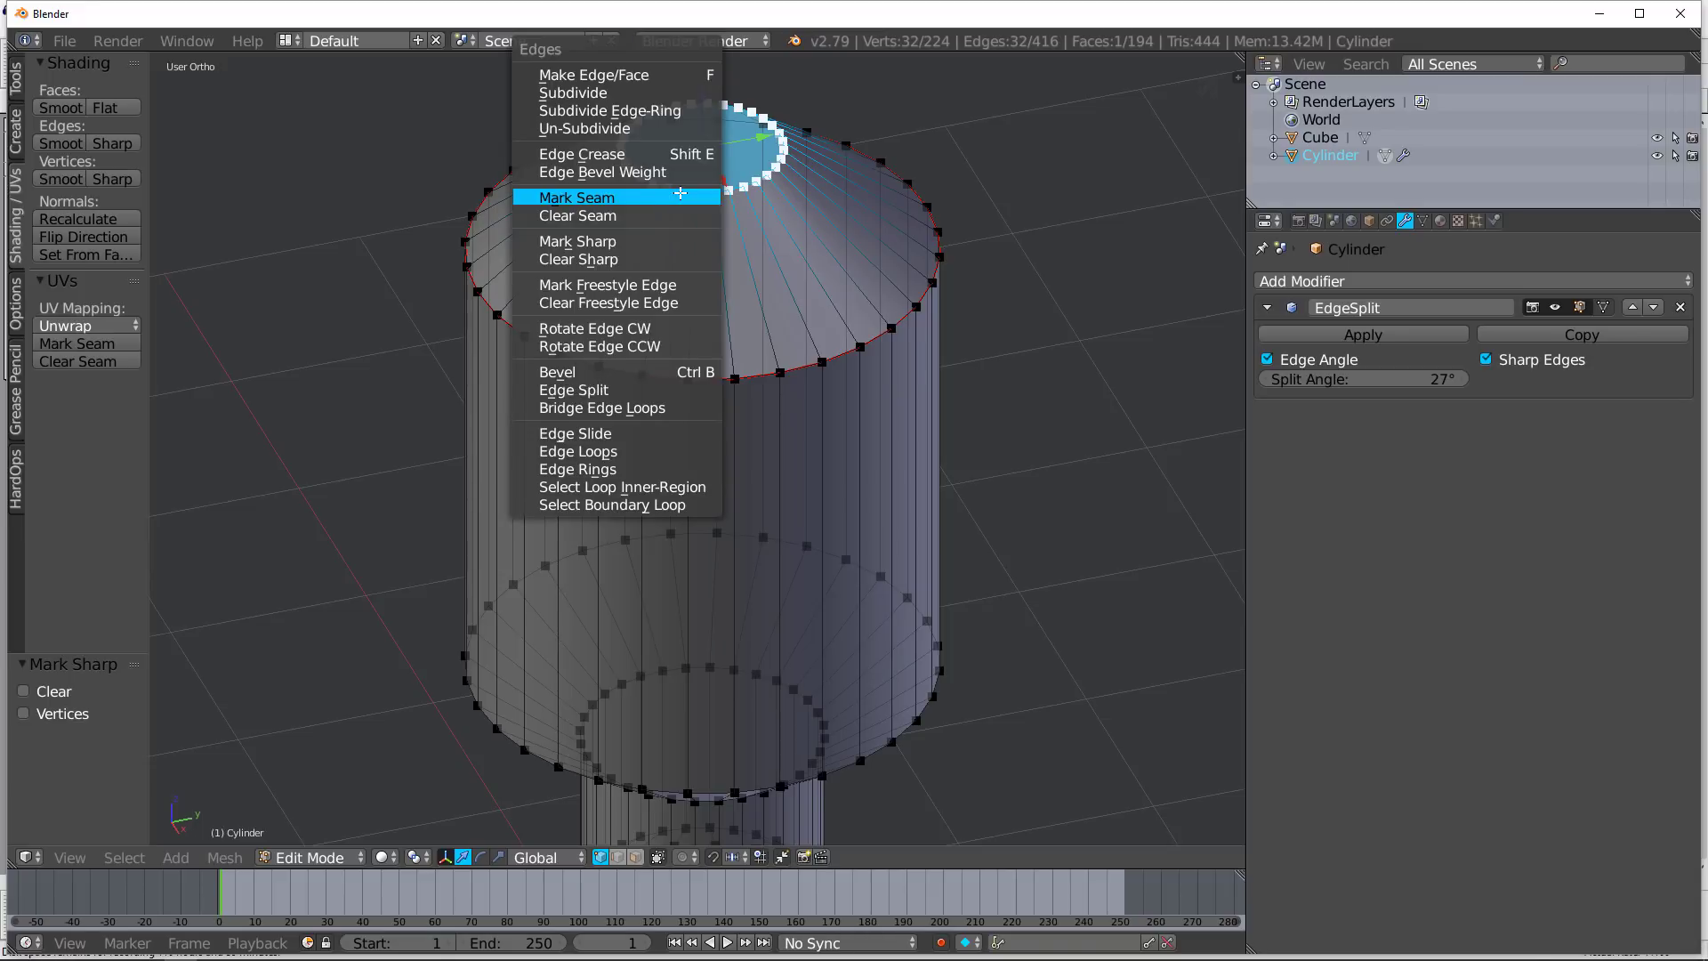
pyautogui.click(626, 248)
# Turn off Edge Angle in the EdgeSplit modifier so it splits only sharp edges
pyautogui.press('Tab')
pyautogui.click(1281, 362)
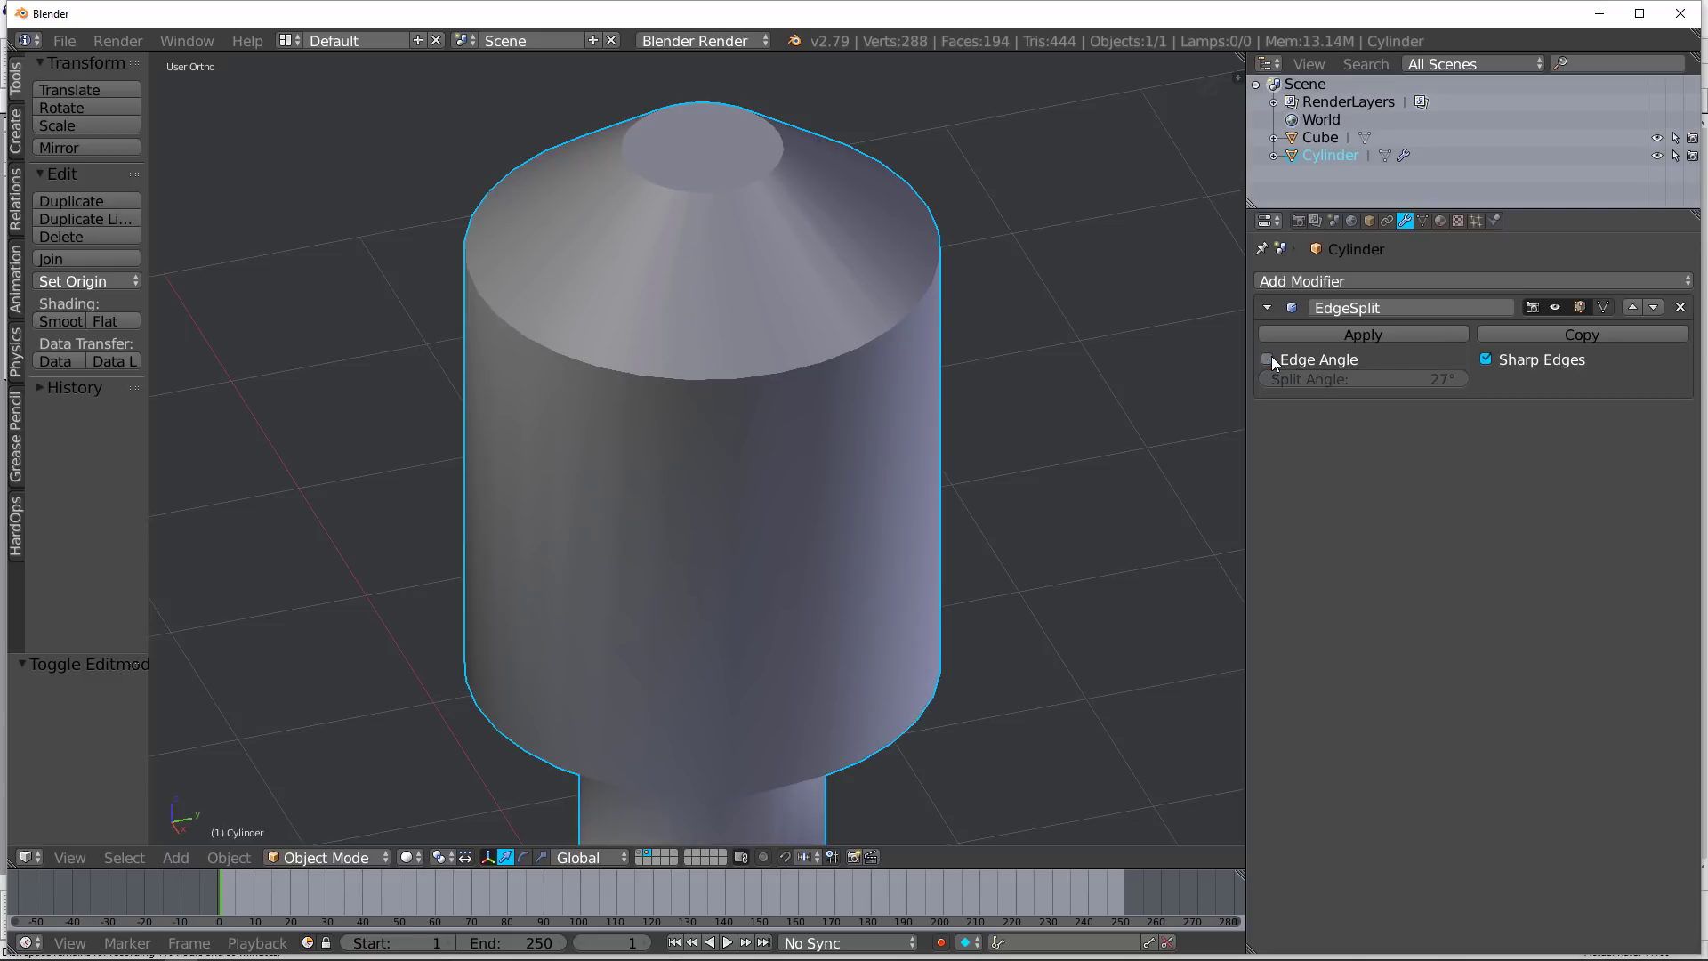
pyautogui.scroll(-5, 829, 410)
pyautogui.moveTo(813, 409); pyautogui.dragTo(721, 396, button='middle')
pyautogui.scroll(3, 720, 403)
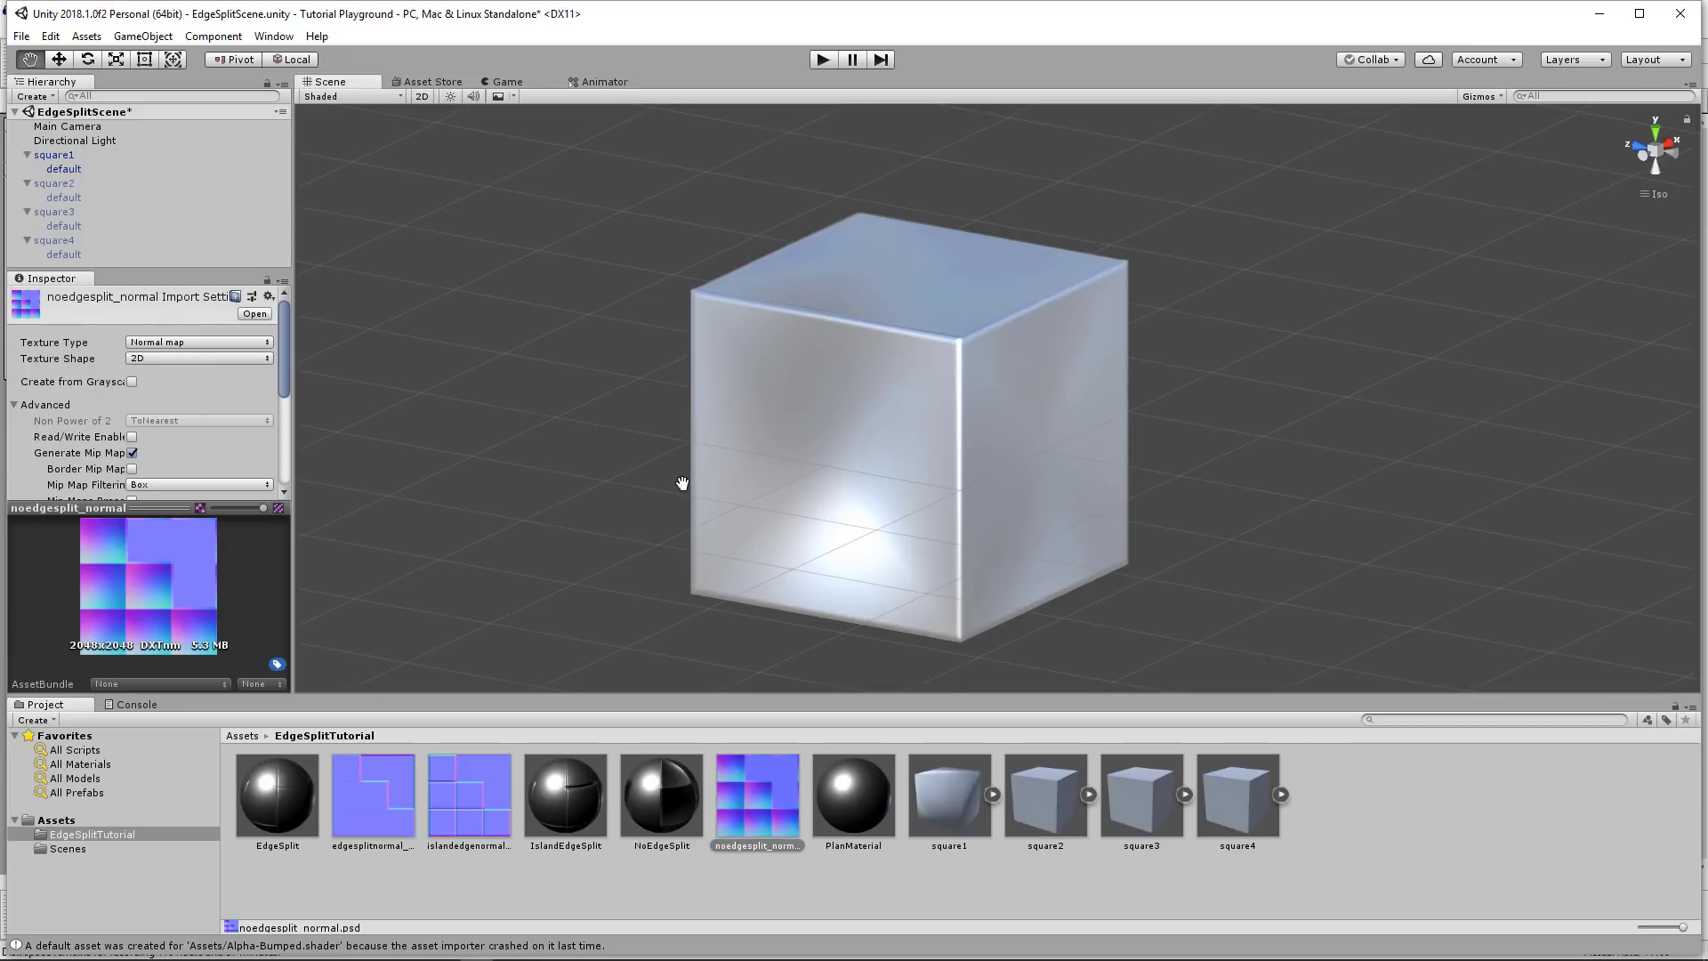
# Deactivate square1 and activate square2, then inspect its crisply creased cube from below
pyautogui.keyDown('alt'); pyautogui.moveTo(678, 481); pyautogui.dragTo(1004, 411); pyautogui.keyUp('alt')
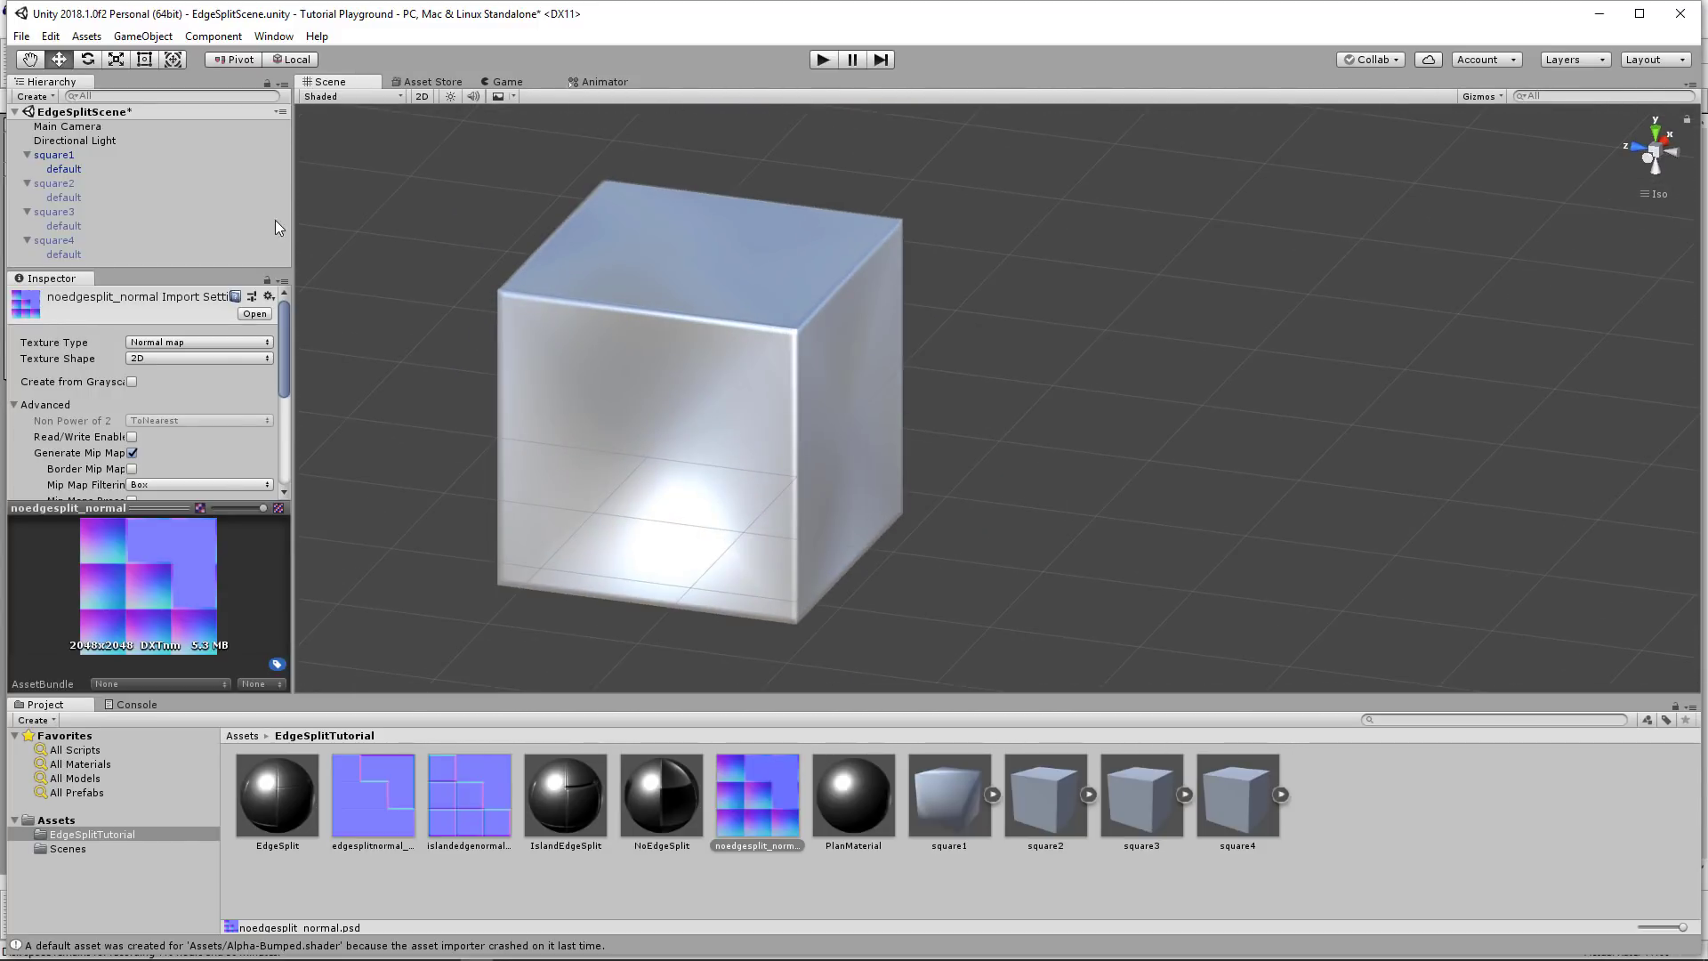
pyautogui.click(55, 155)
pyautogui.click(50, 299)
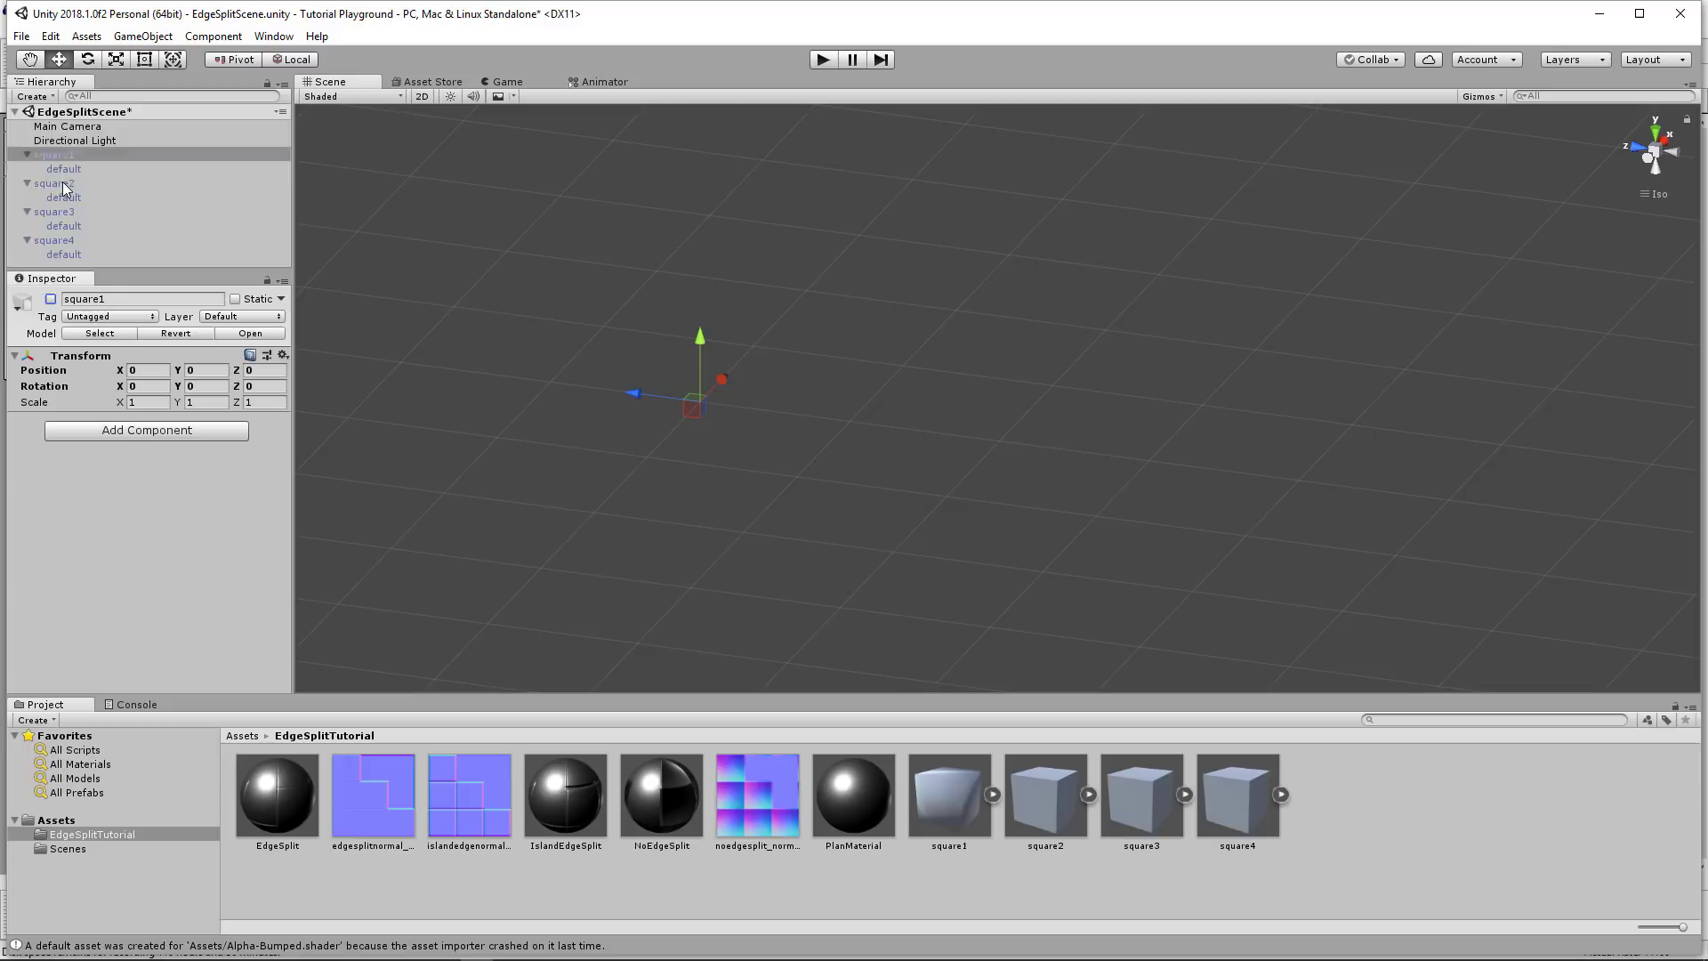
pyautogui.click(60, 184)
pyautogui.click(51, 299)
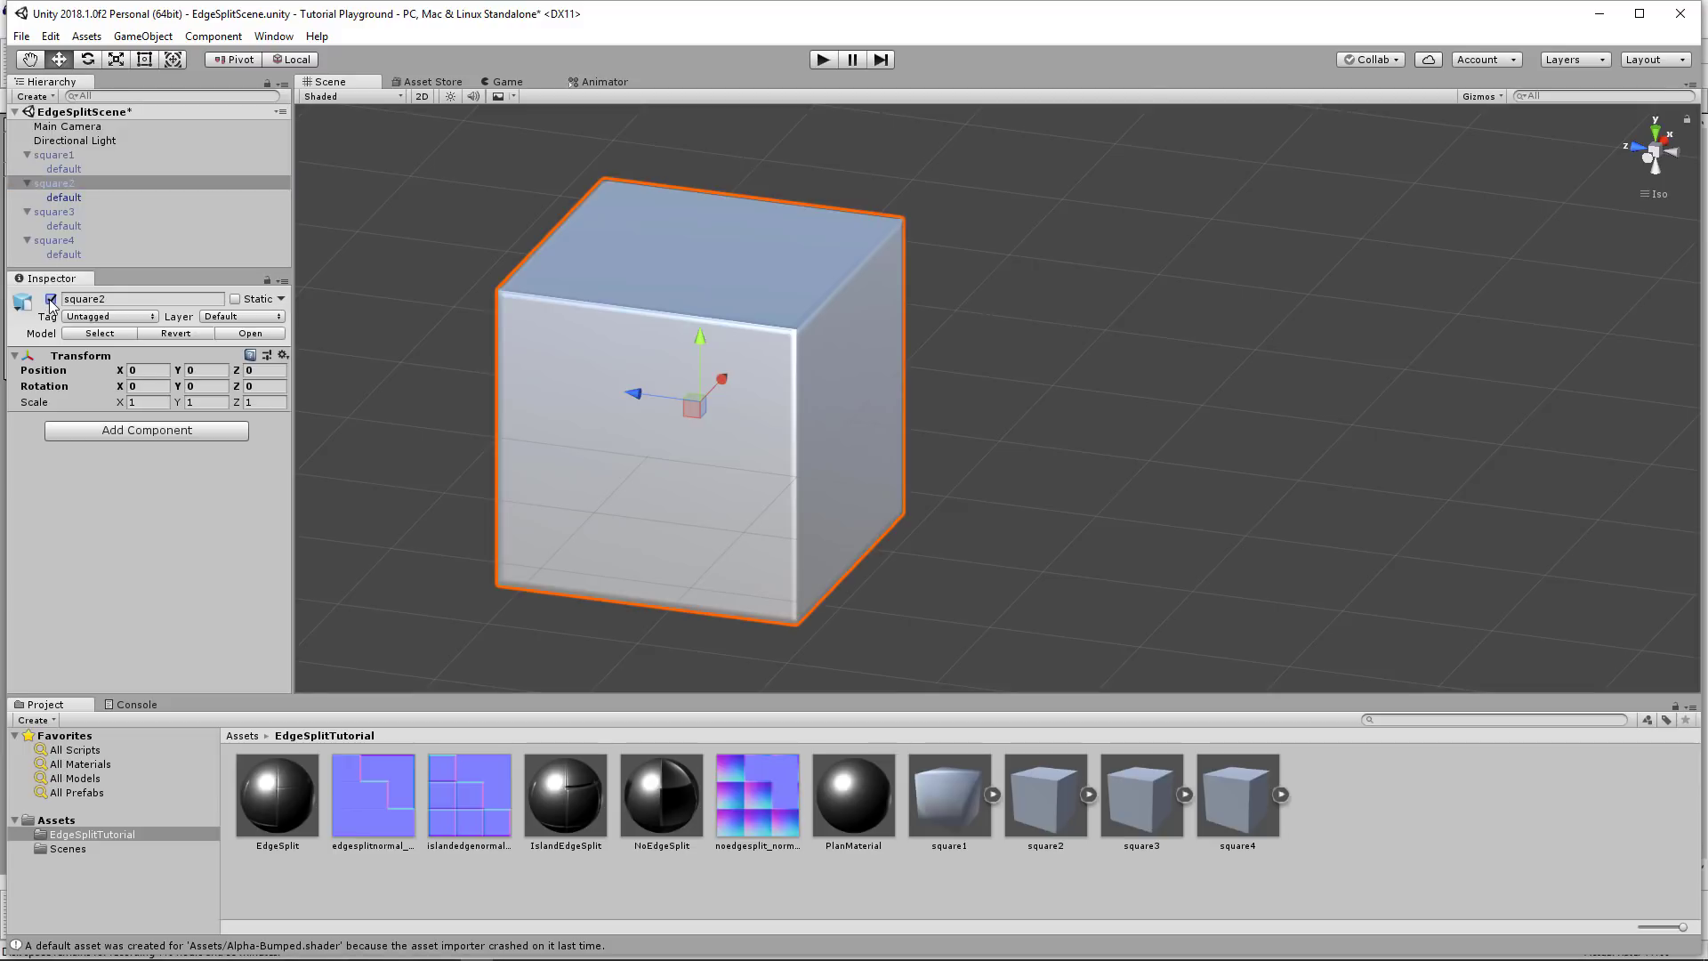
pyautogui.click(1069, 574)
pyautogui.scroll(6, 846, 477)
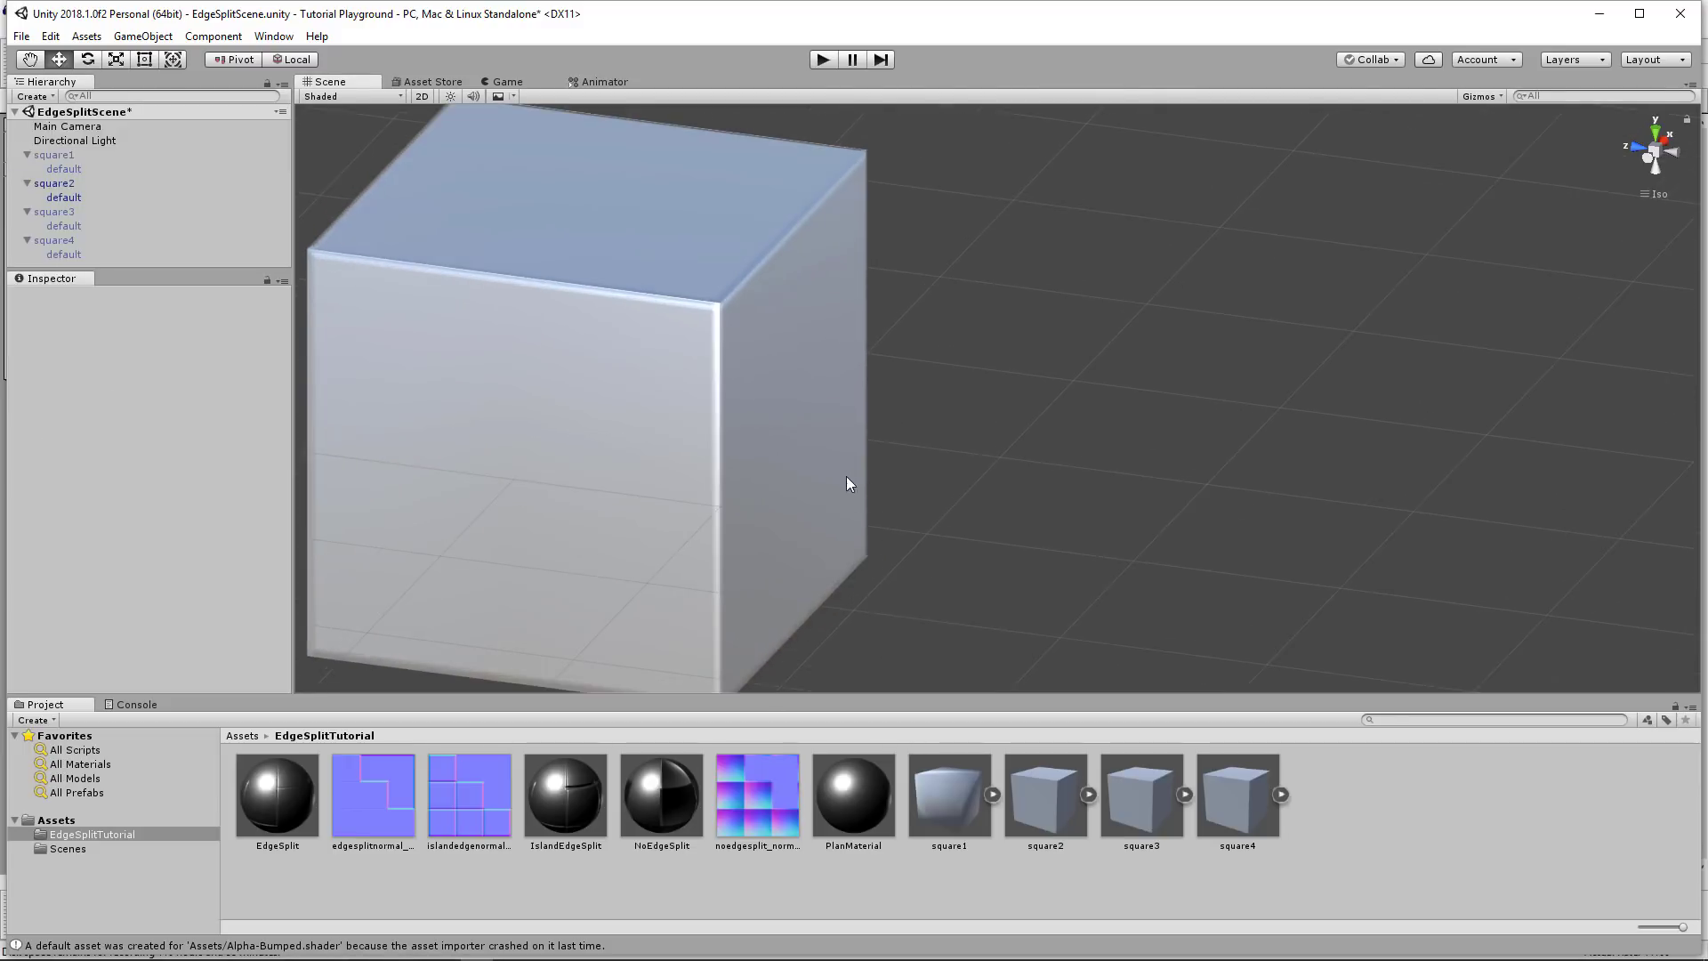
pyautogui.scroll(-5, 811, 516)
pyautogui.keyDown('alt'); pyautogui.moveTo(984, 530); pyautogui.dragTo(711, 355); pyautogui.keyUp('alt')
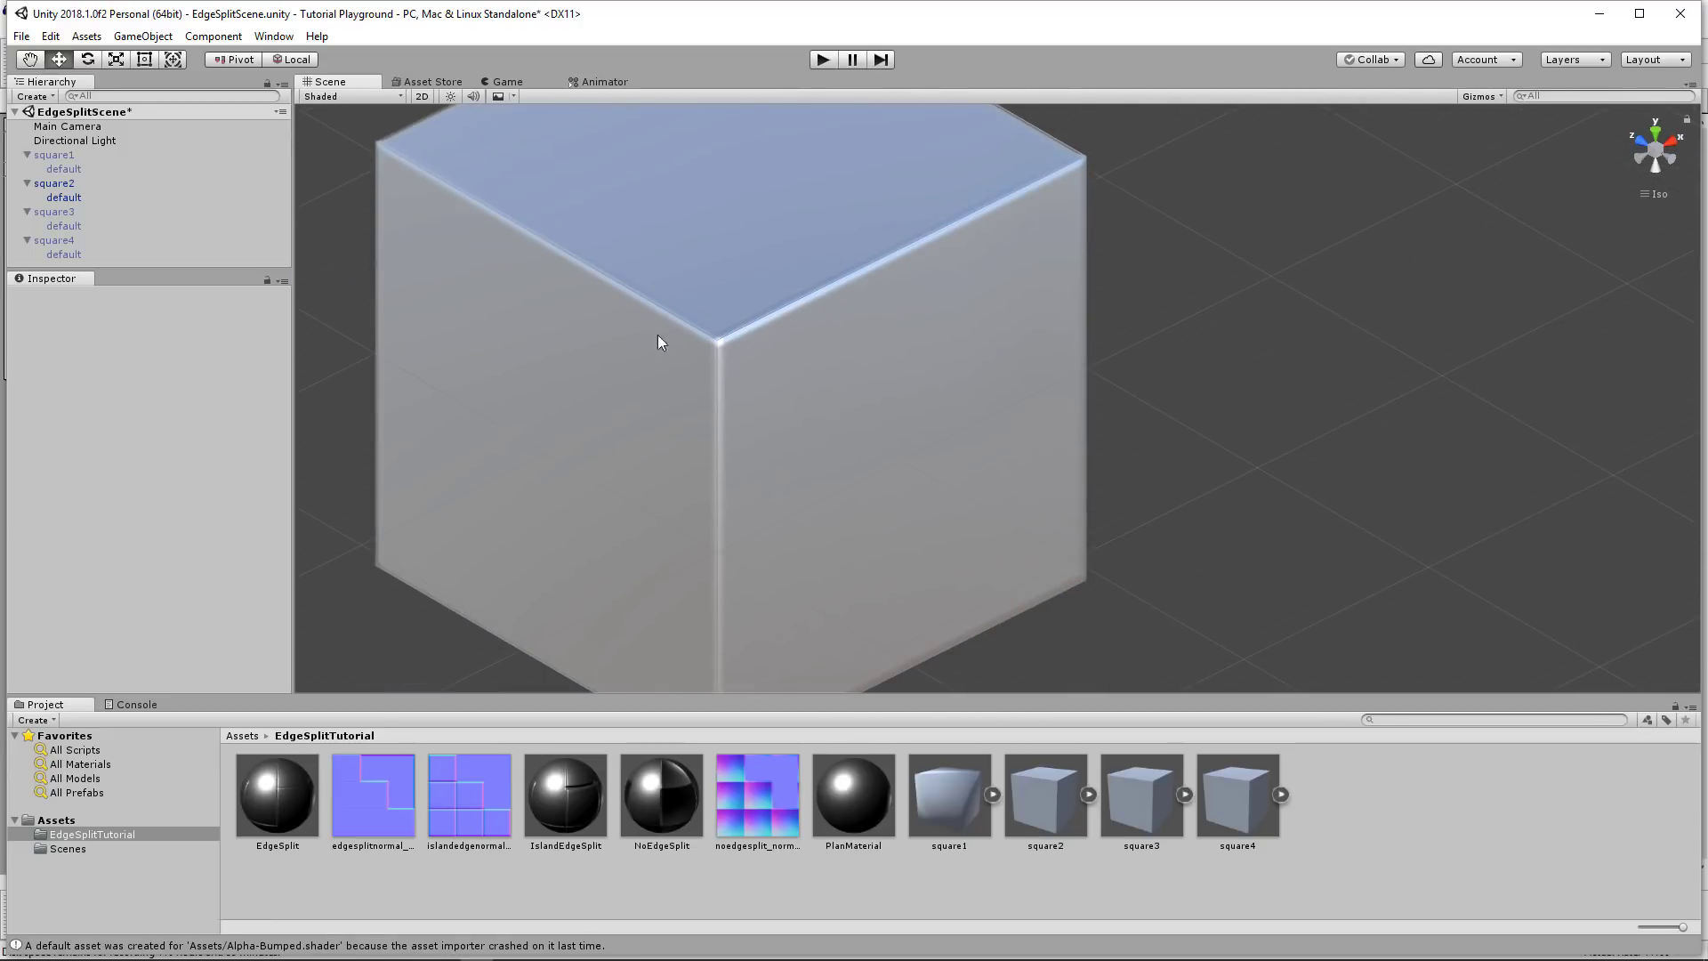
# Deactivate square2 and activate square3, then inspect its edges
pyautogui.click(98, 184)
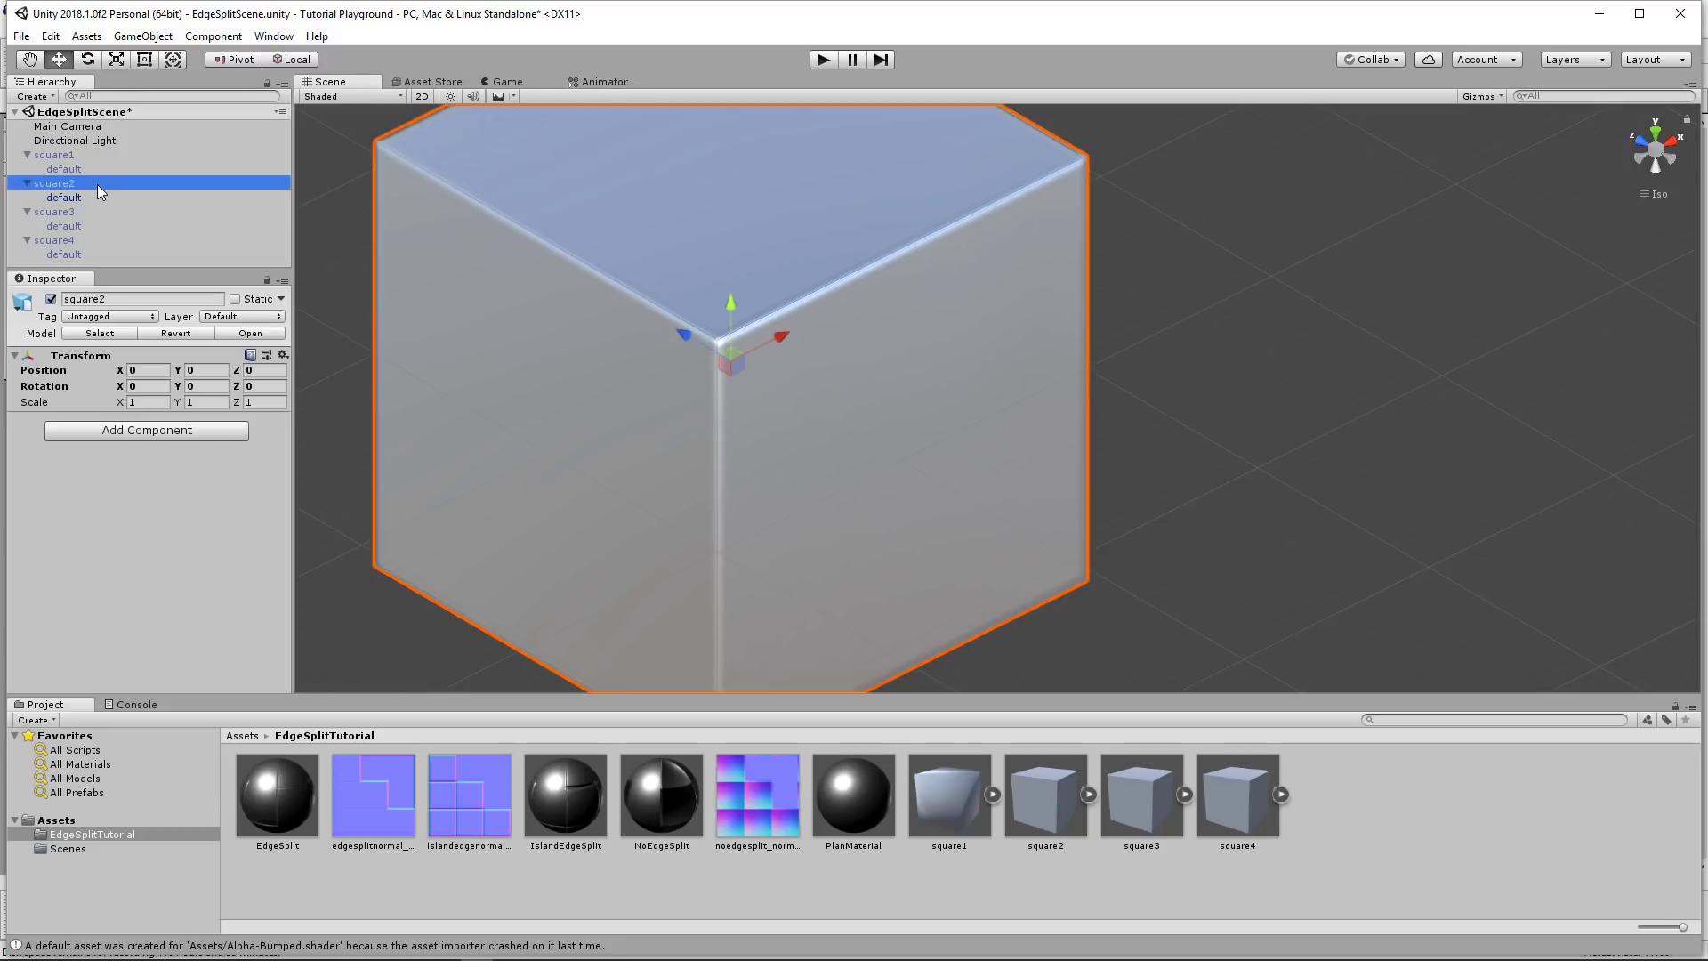
pyautogui.click(51, 299)
pyautogui.click(72, 214)
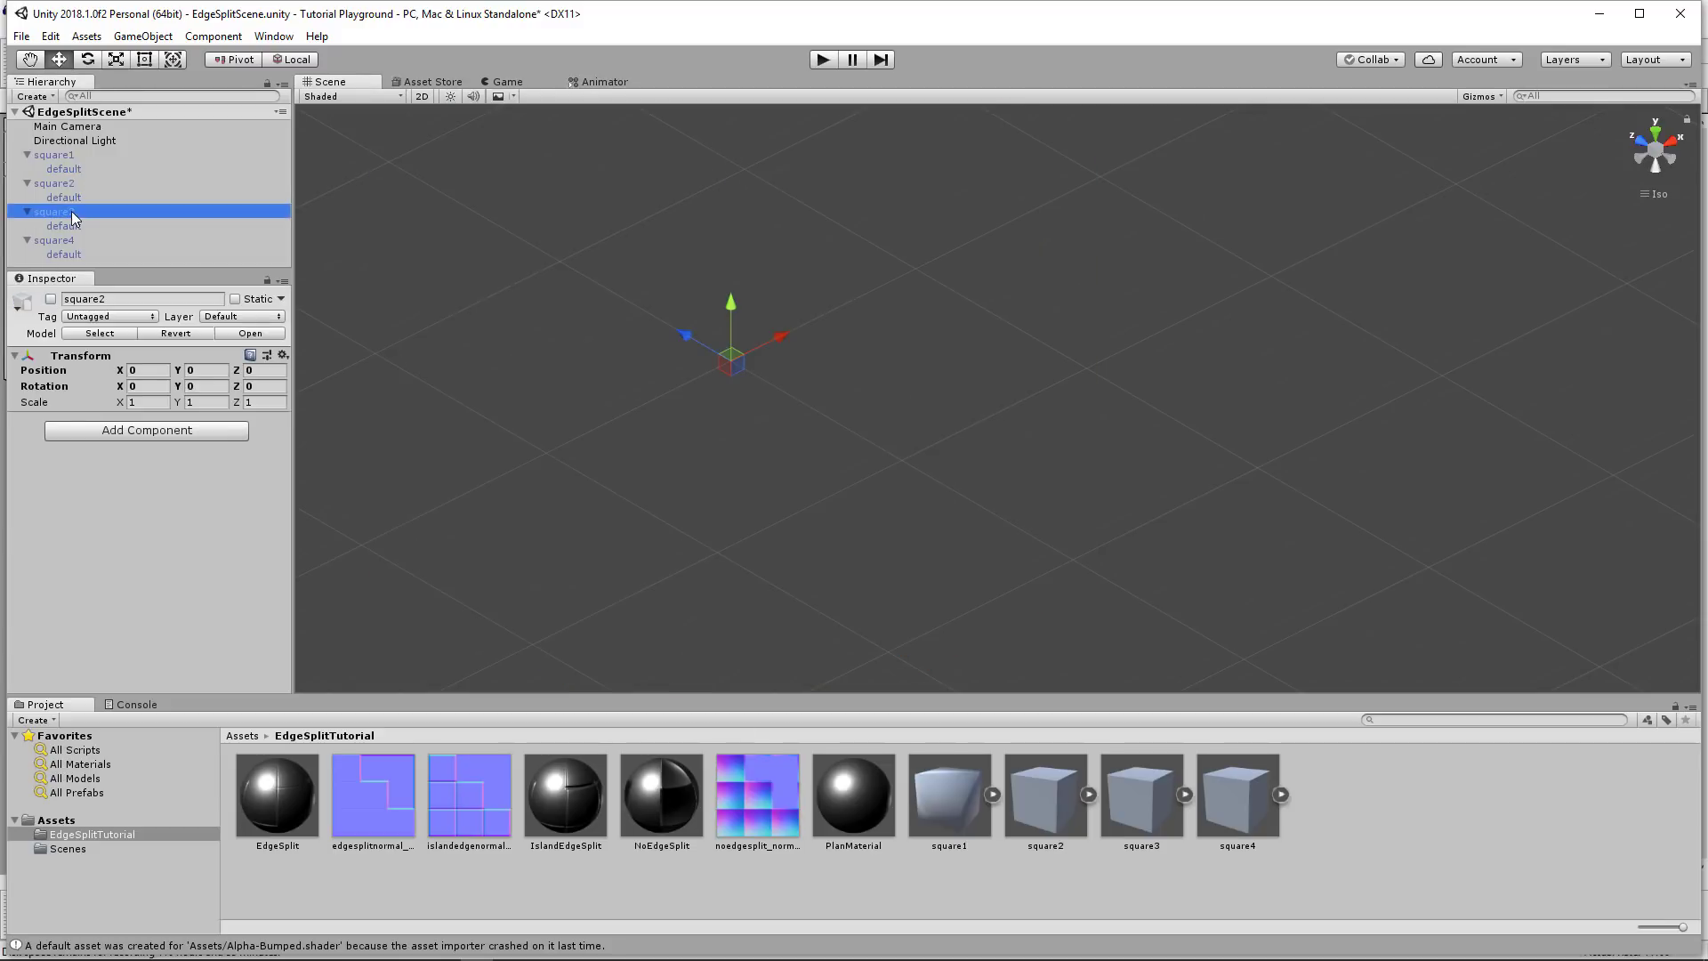
pyautogui.click(50, 299)
pyautogui.click(799, 391)
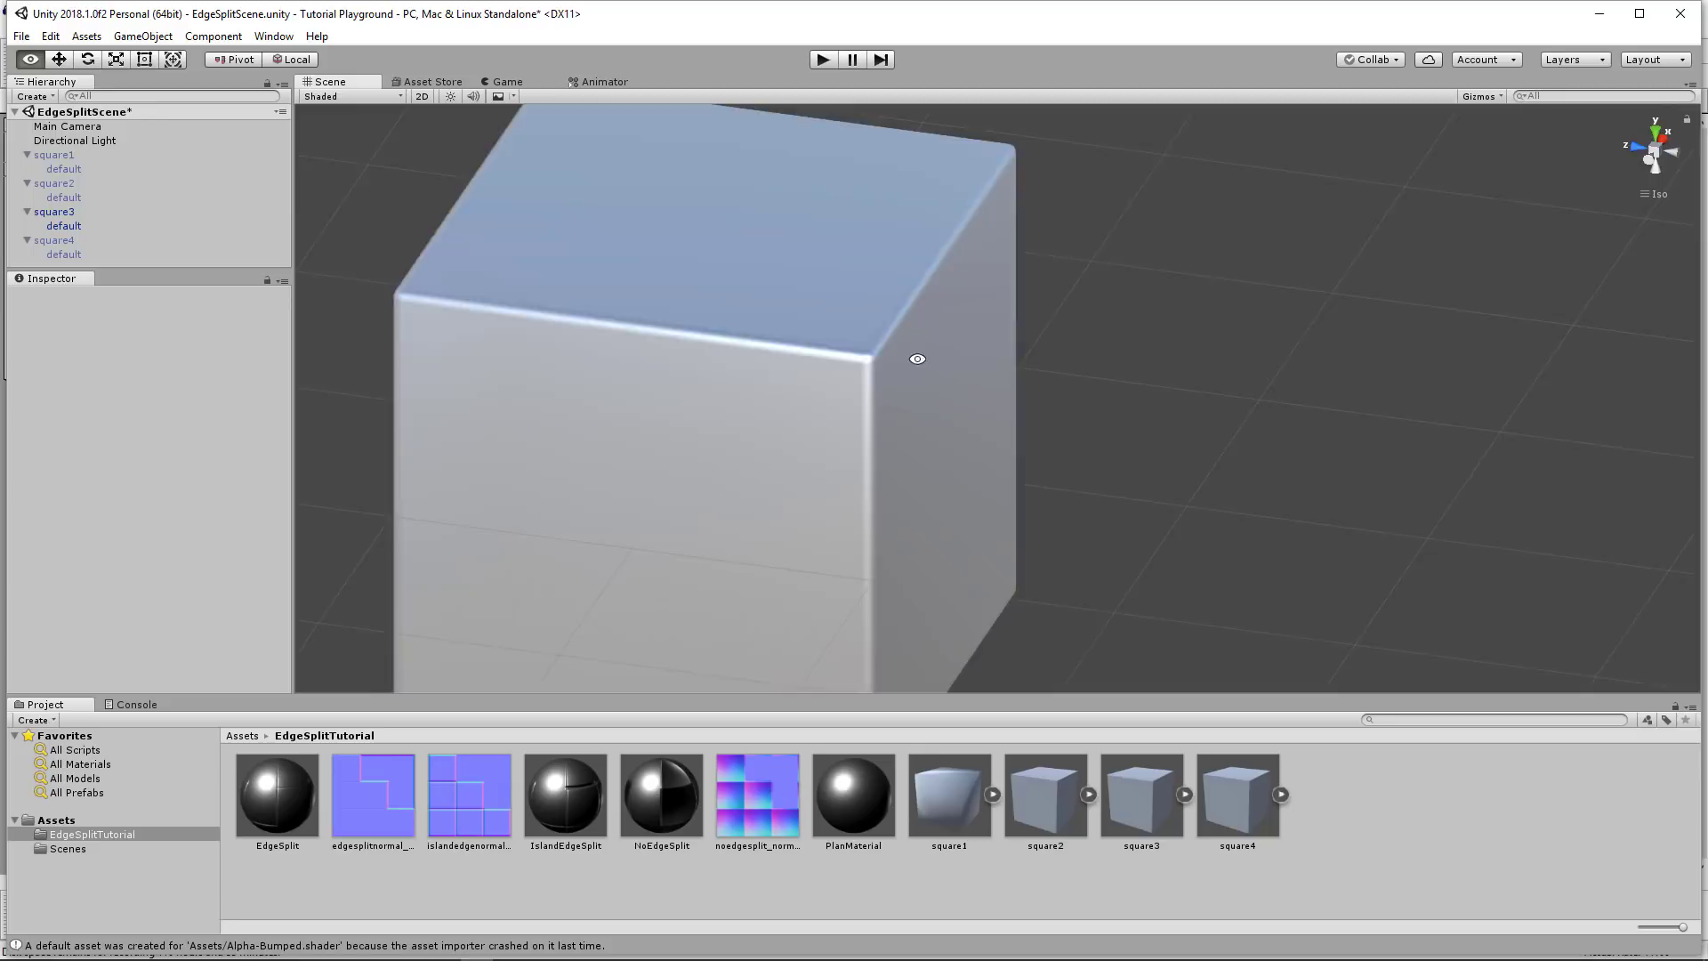
pyautogui.keyDown('alt'); pyautogui.moveTo(917, 358); pyautogui.dragTo(735, 379); pyautogui.keyUp('alt')
# Deactivate square3, activate square4, and select the square4 cube
pyautogui.click(55, 211)
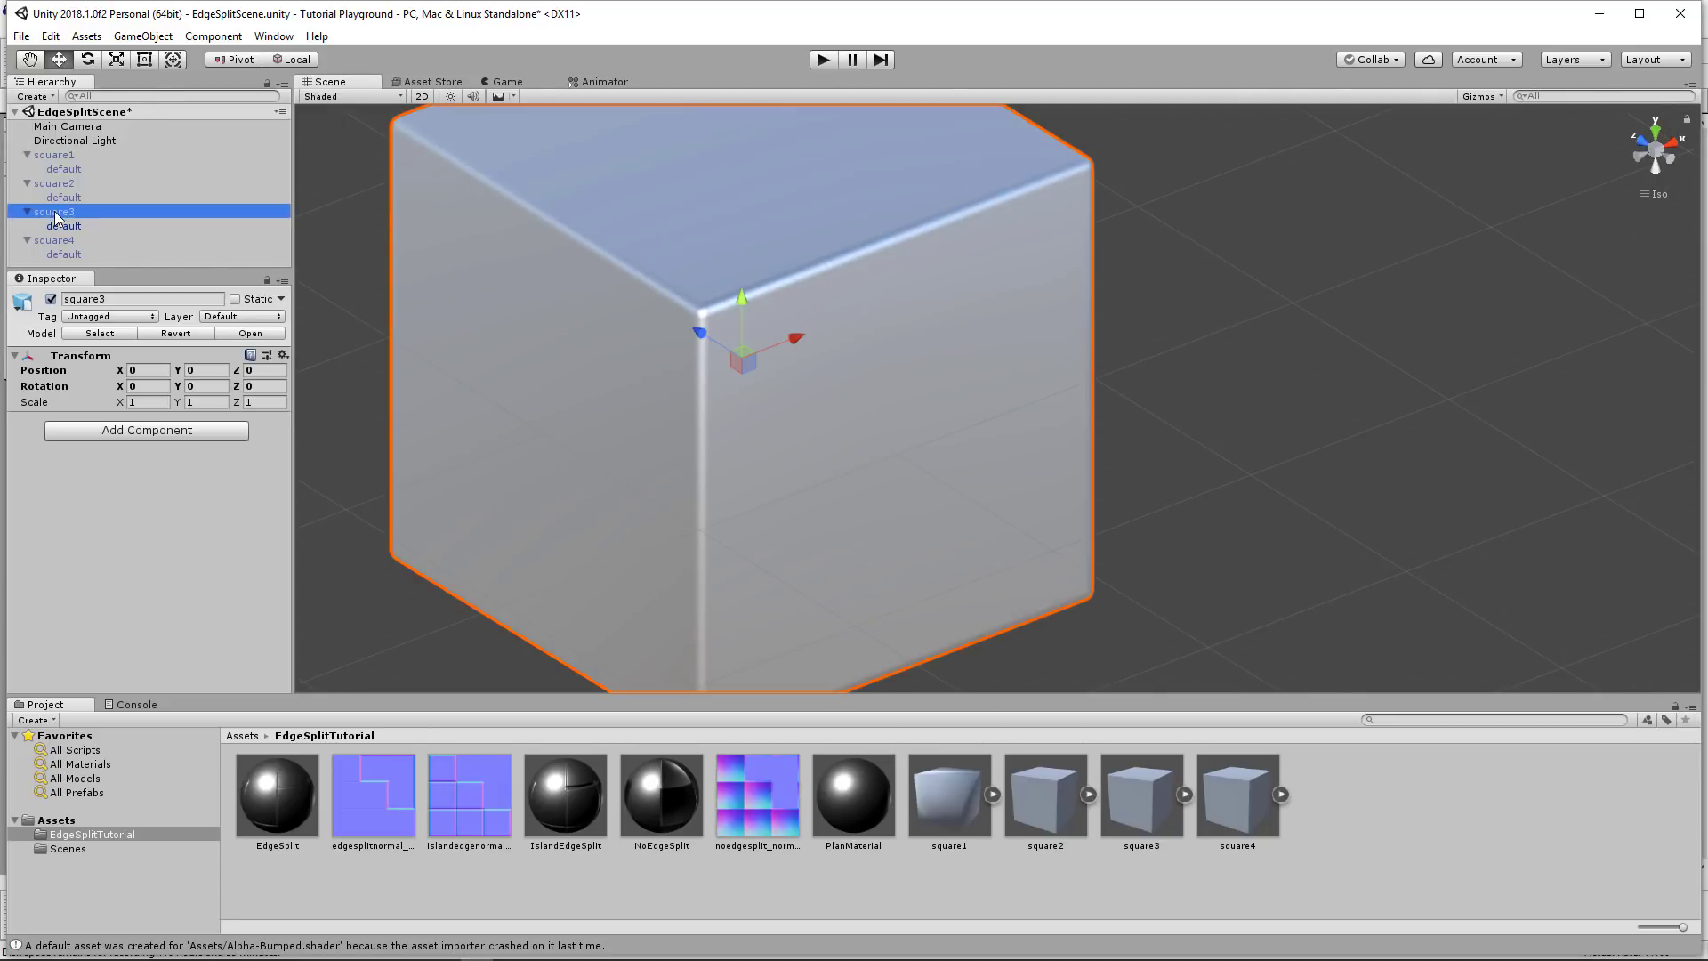
pyautogui.click(51, 299)
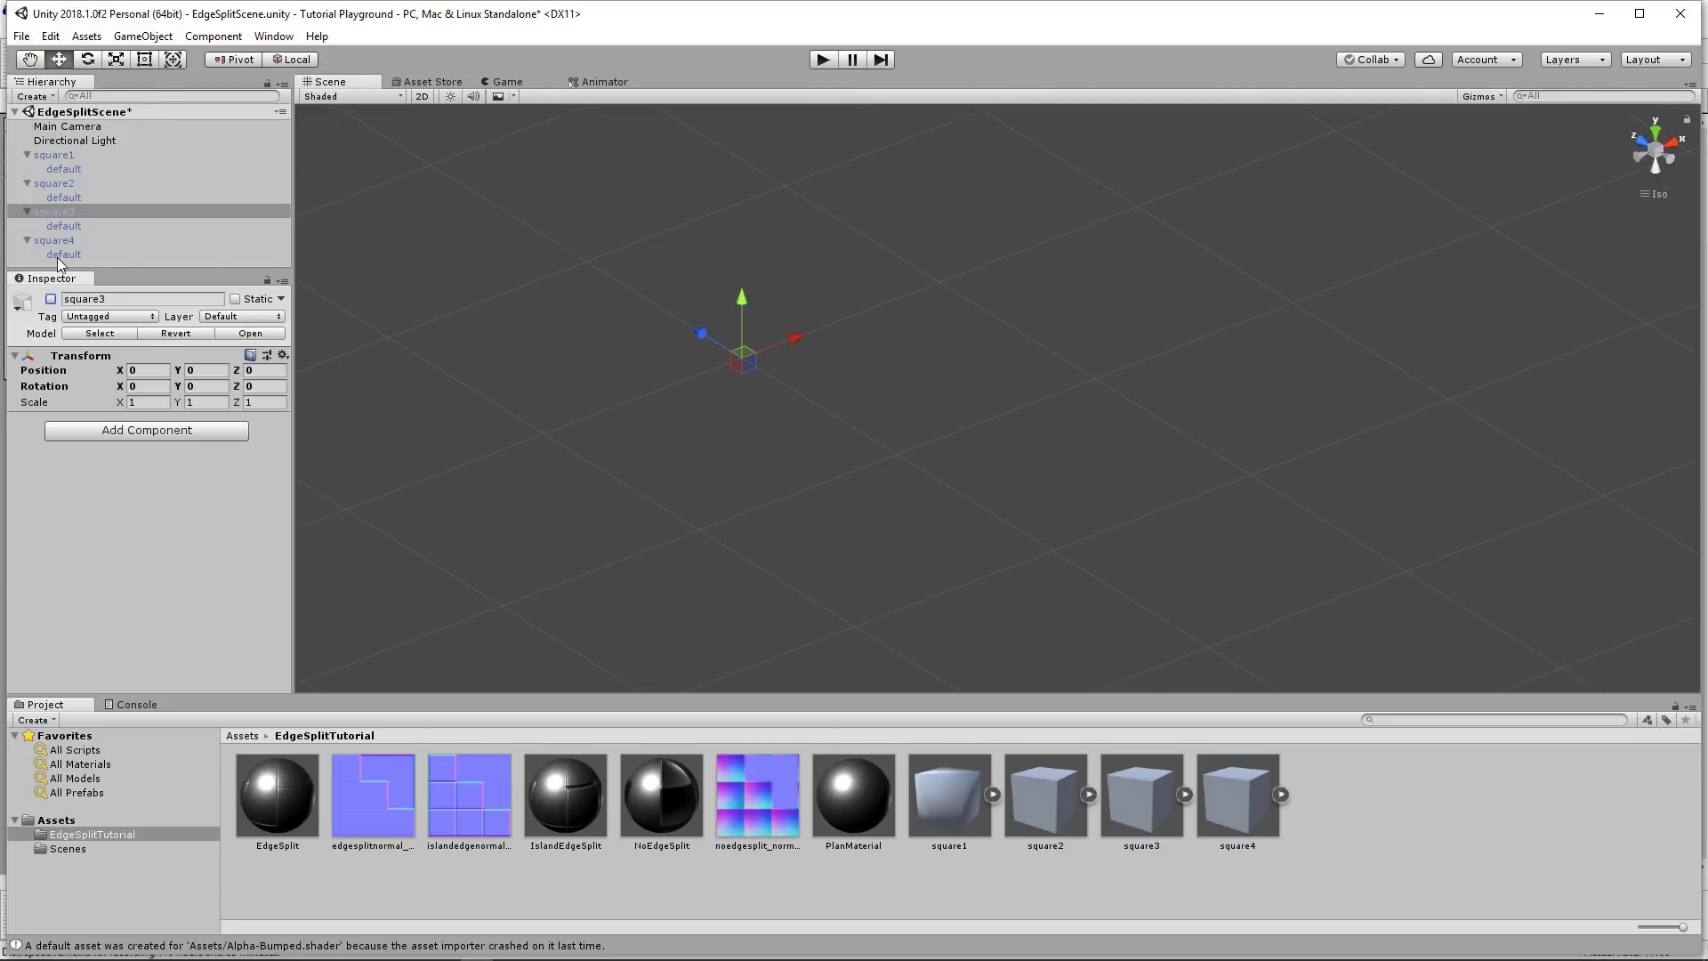
pyautogui.click(54, 240)
pyautogui.click(51, 298)
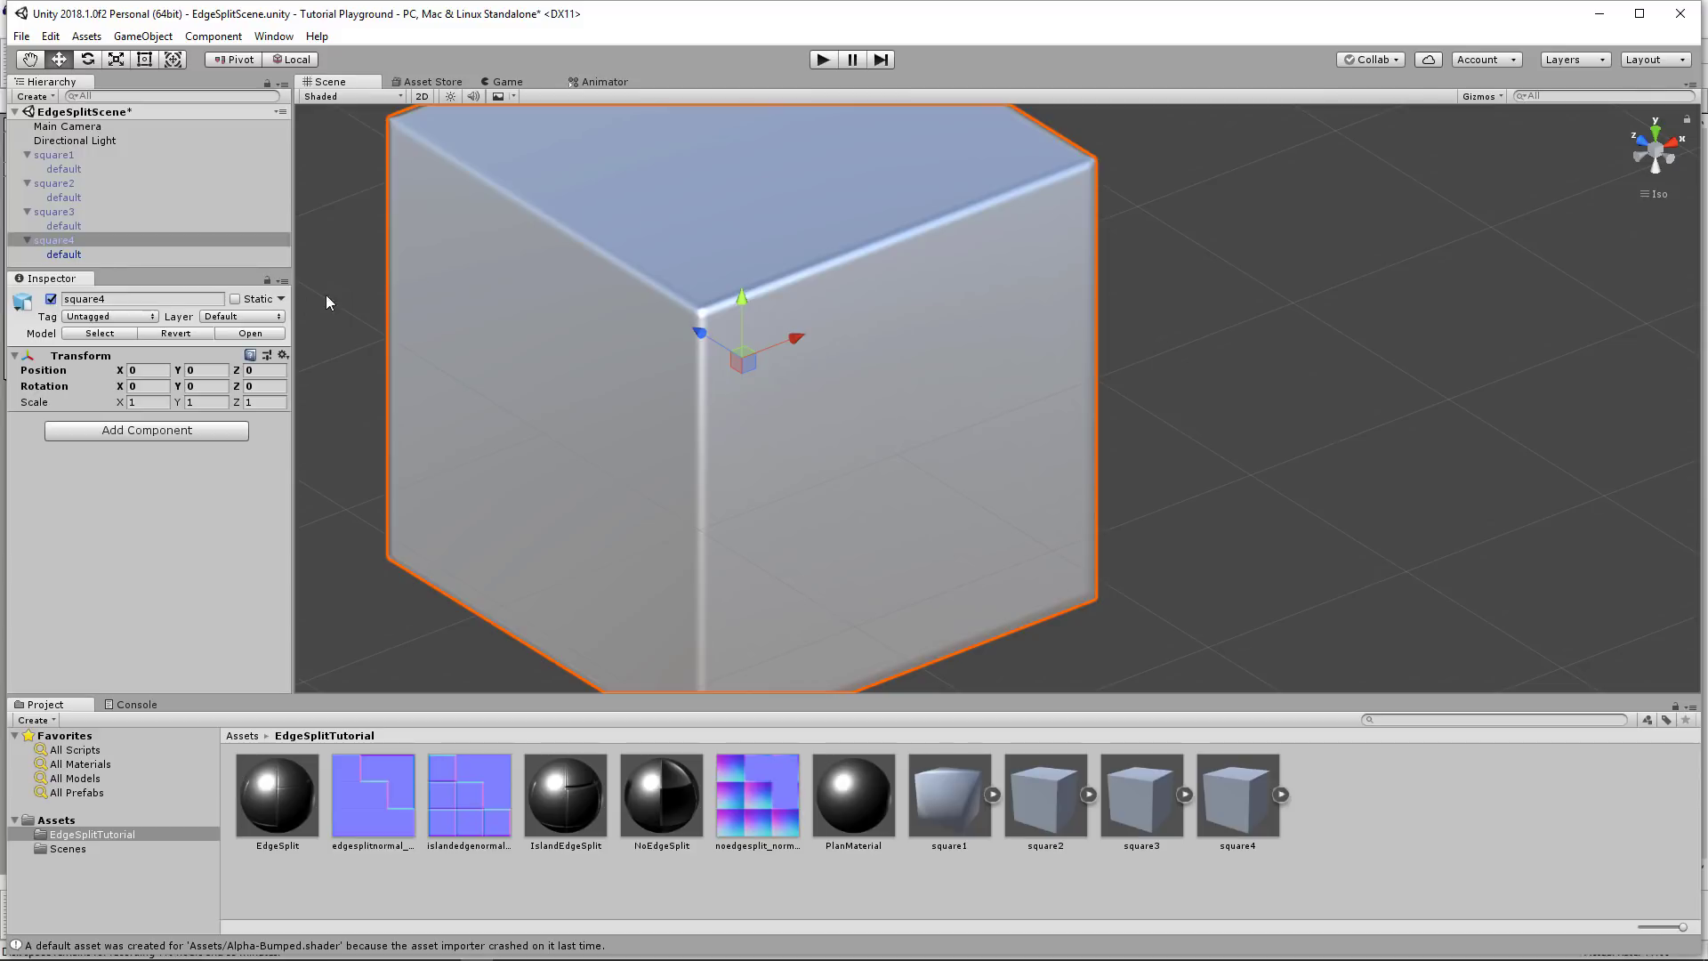
pyautogui.click(363, 297)
pyautogui.scroll(-6, 366, 297)
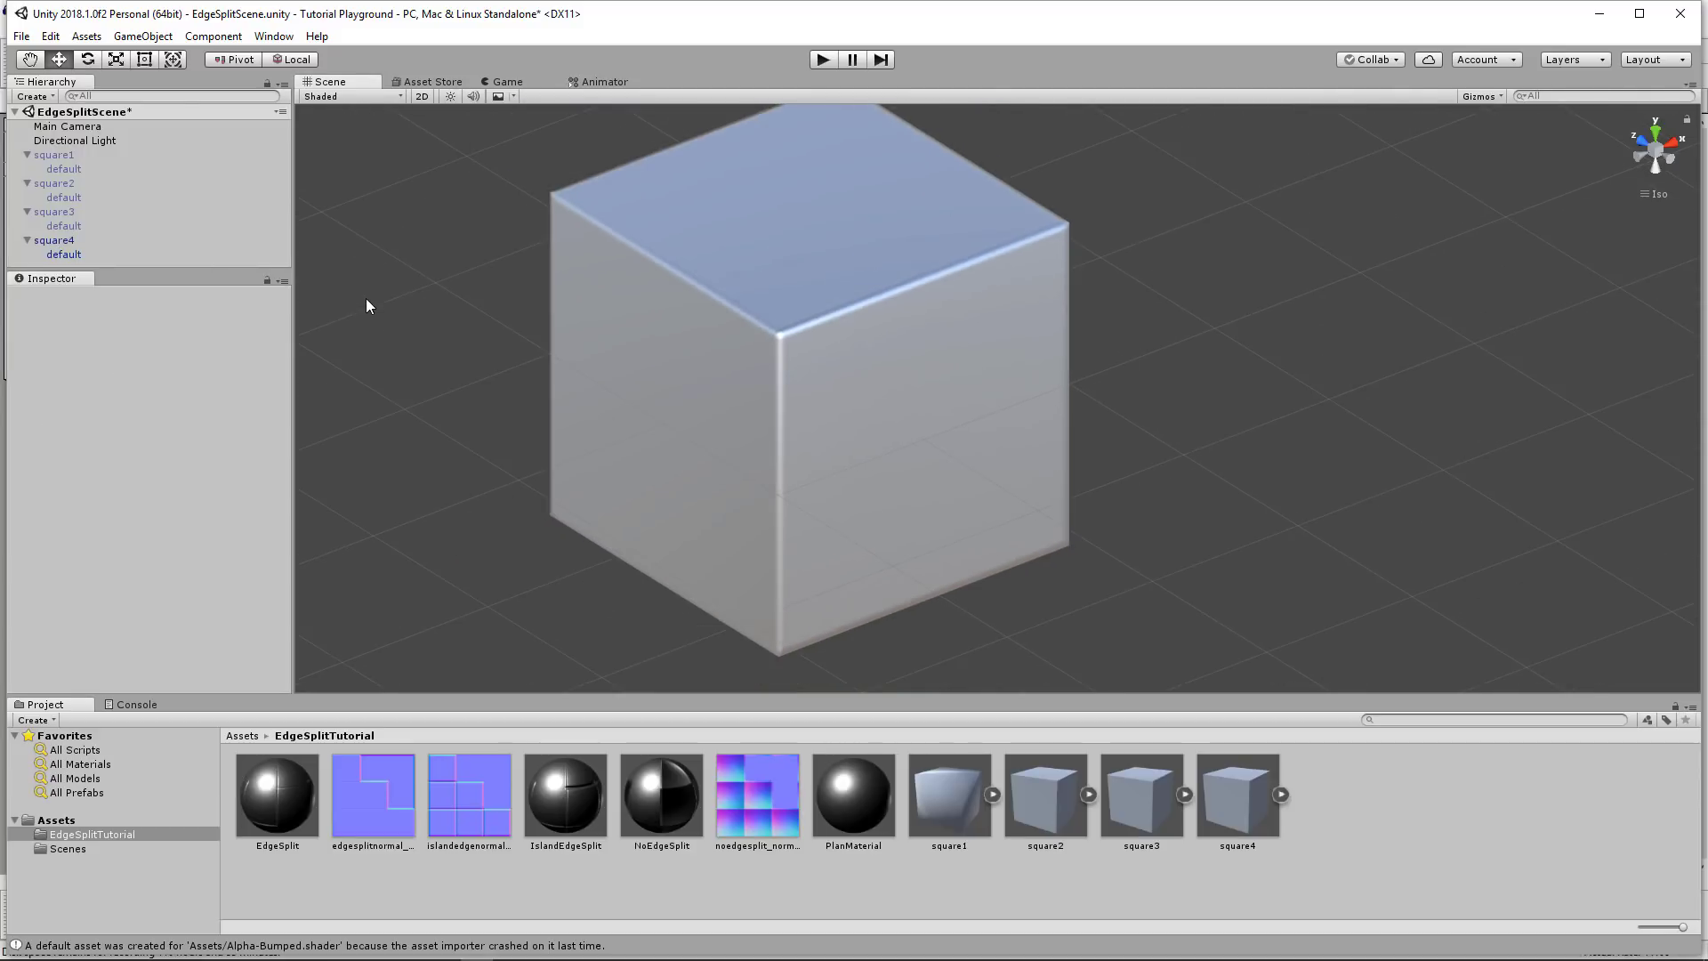
pyautogui.click(668, 324)
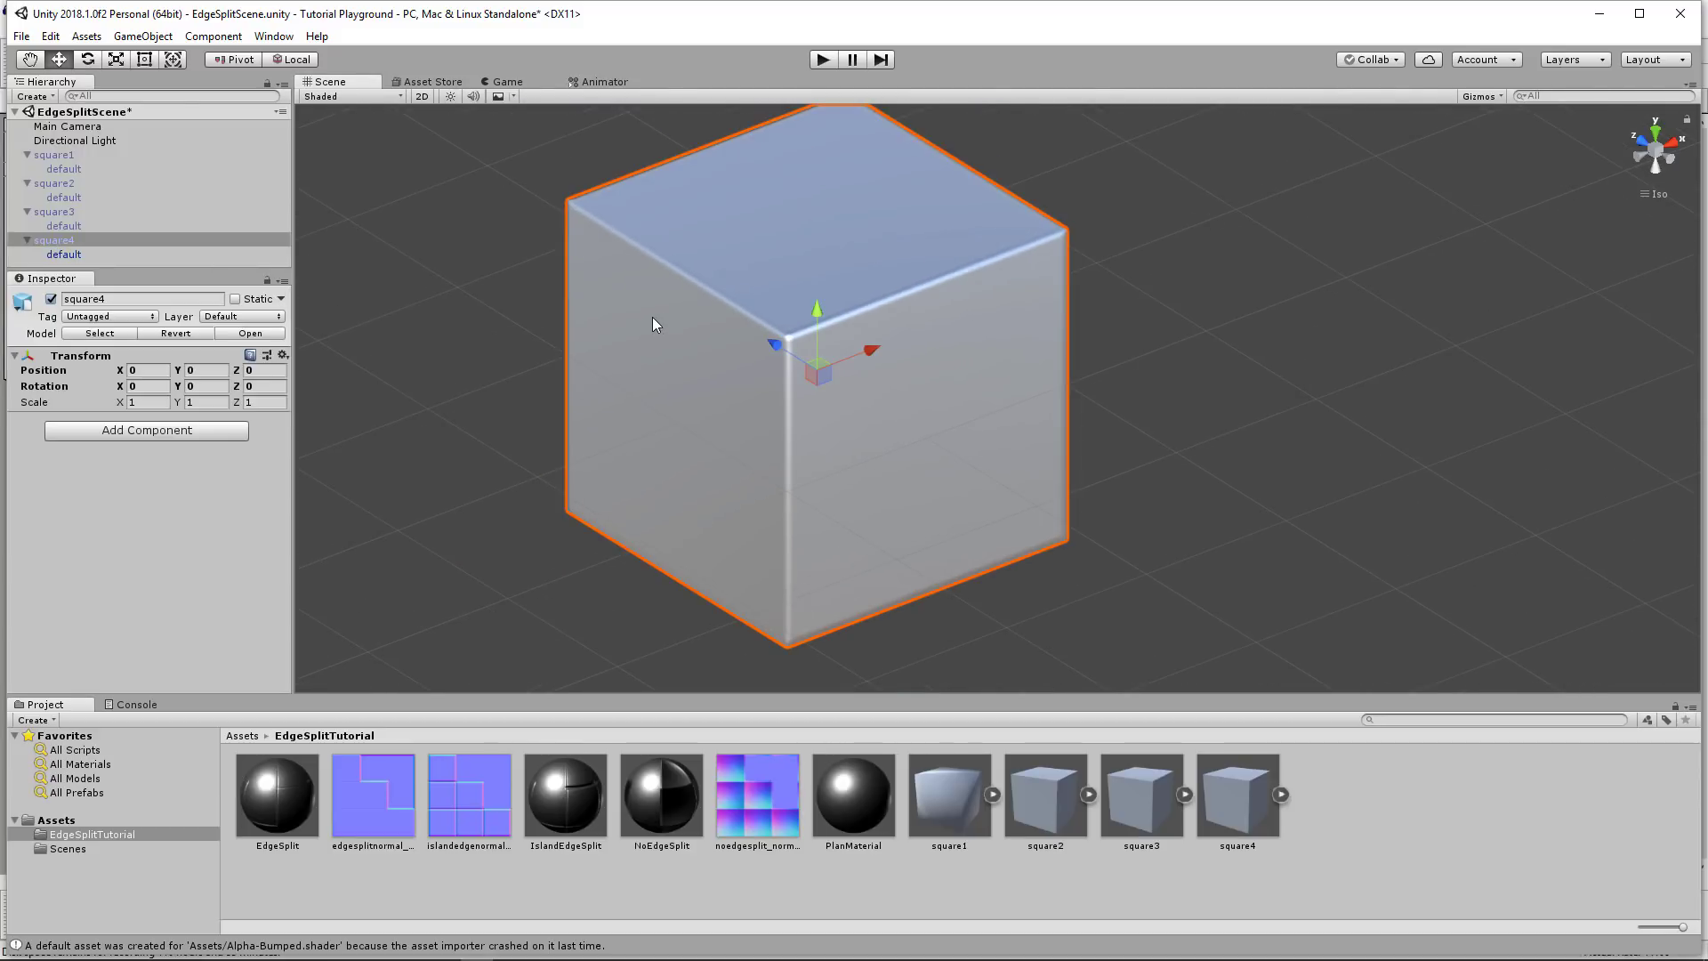
# View the cube in Wireframe and Shaded Wireframe draw modes, then return to Shaded
pyautogui.click(426, 94)
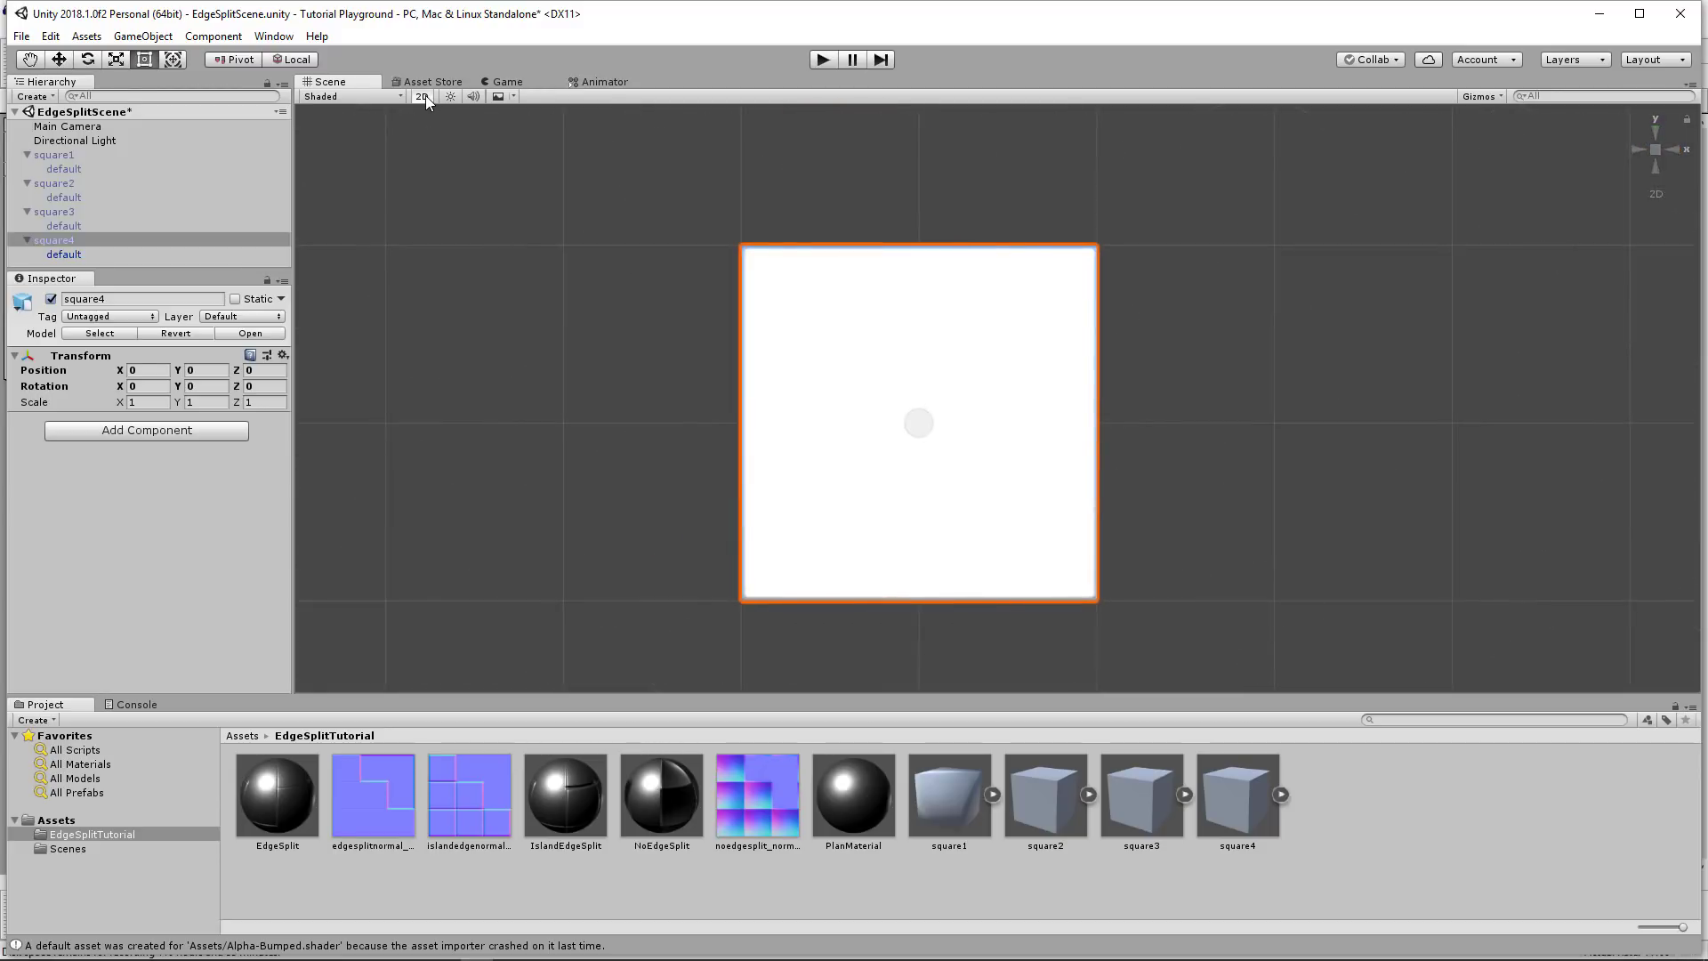
pyautogui.click(426, 94)
pyautogui.click(373, 94)
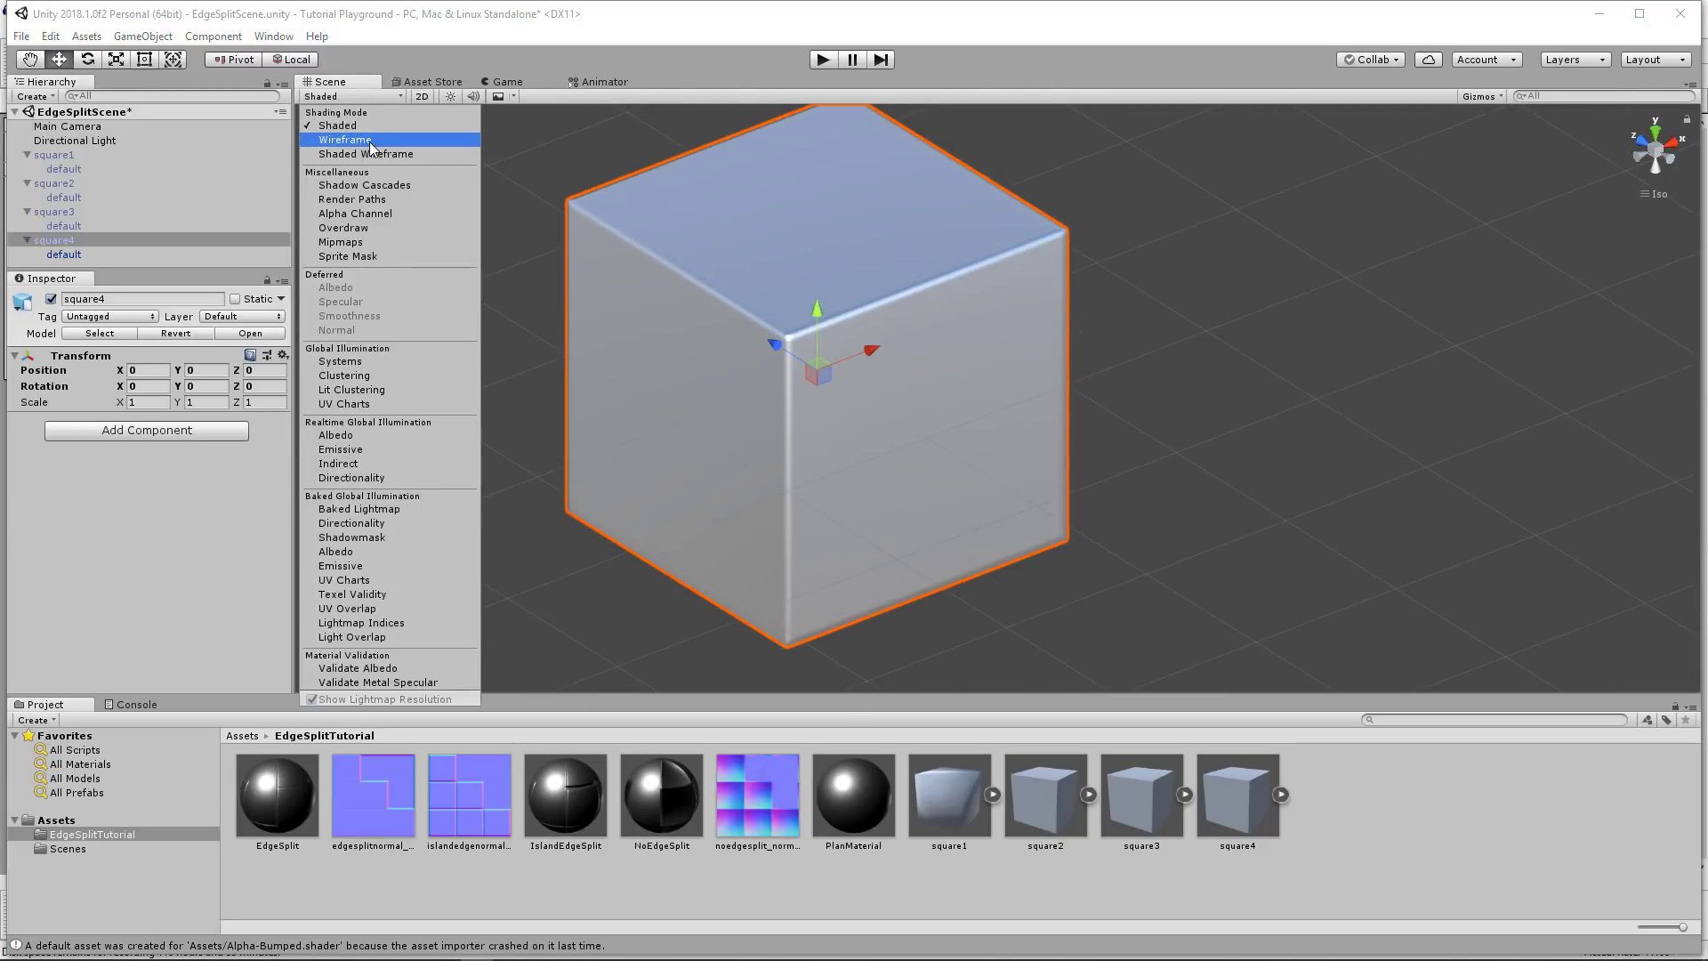
pyautogui.click(369, 140)
pyautogui.click(364, 153)
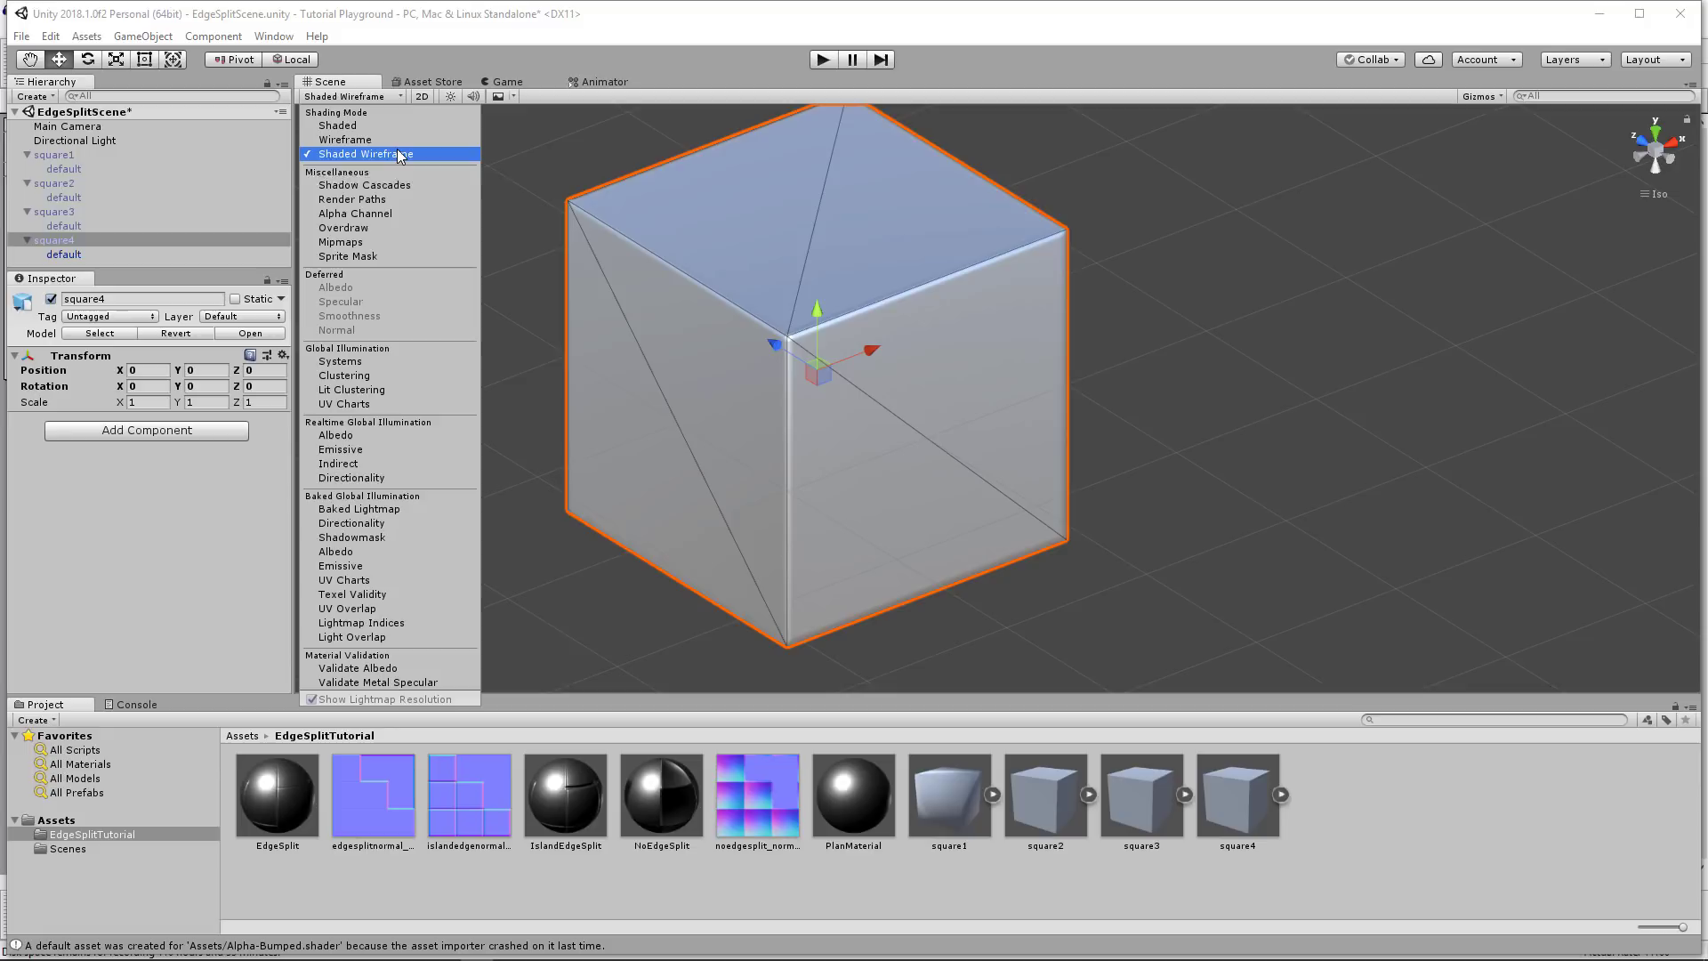
pyautogui.click(397, 126)
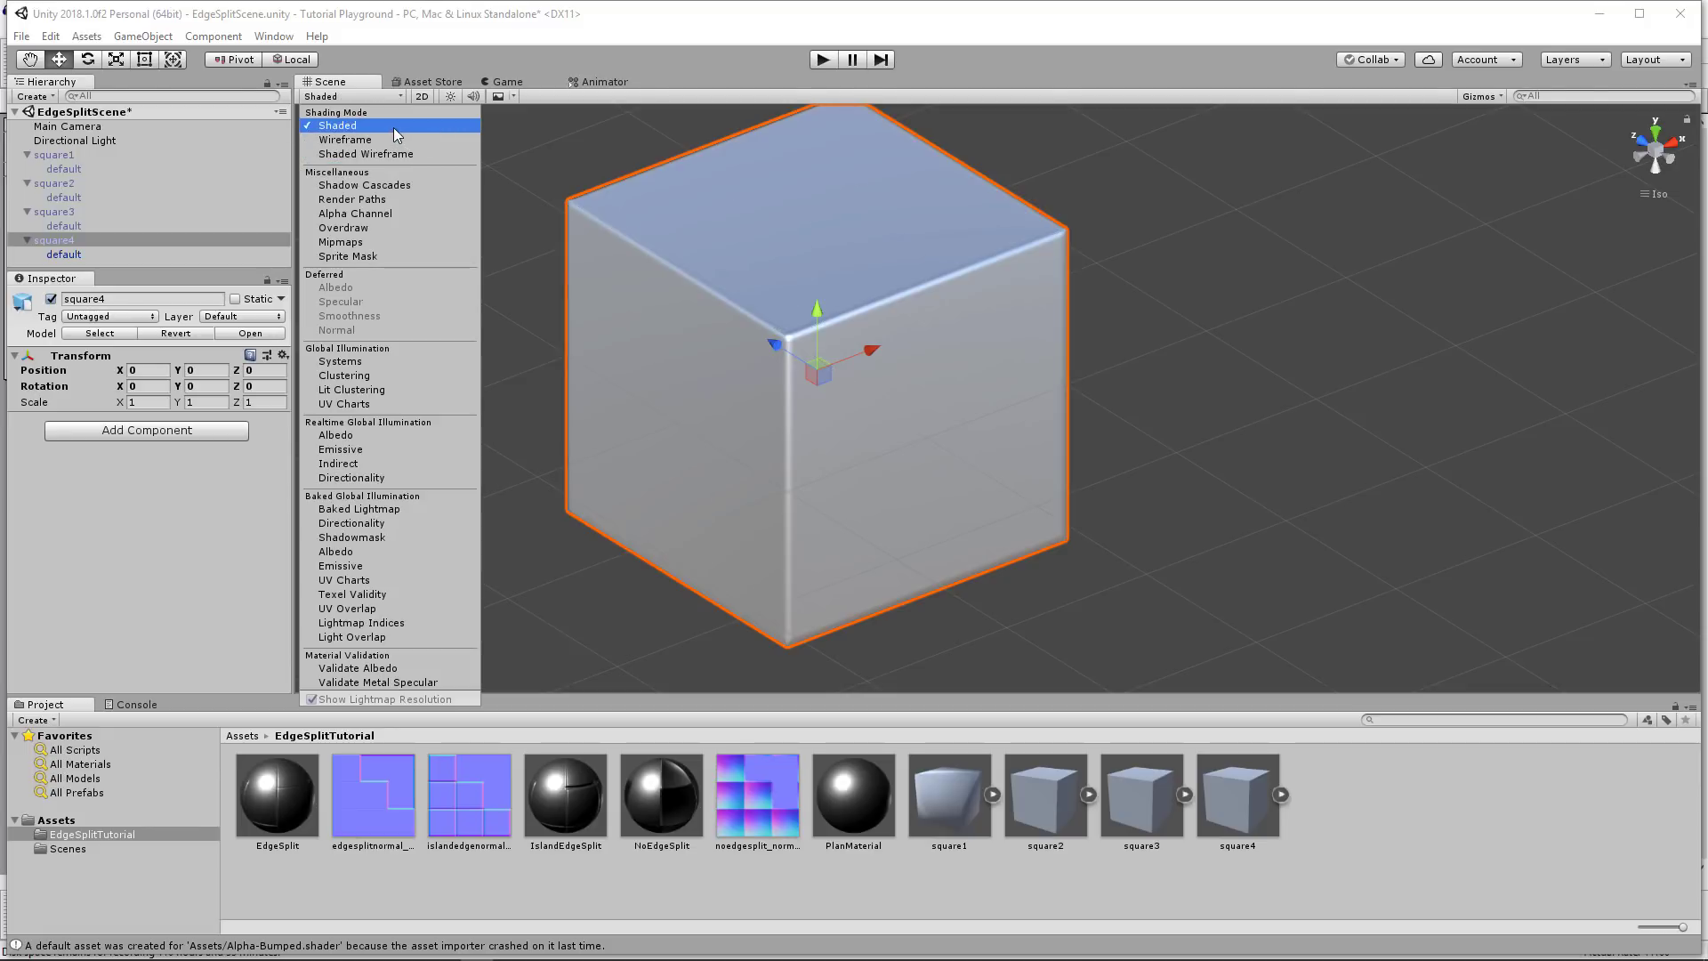
# Select square3 and make it active again
pyautogui.click(1111, 356)
pyautogui.scroll(2, 1099, 353)
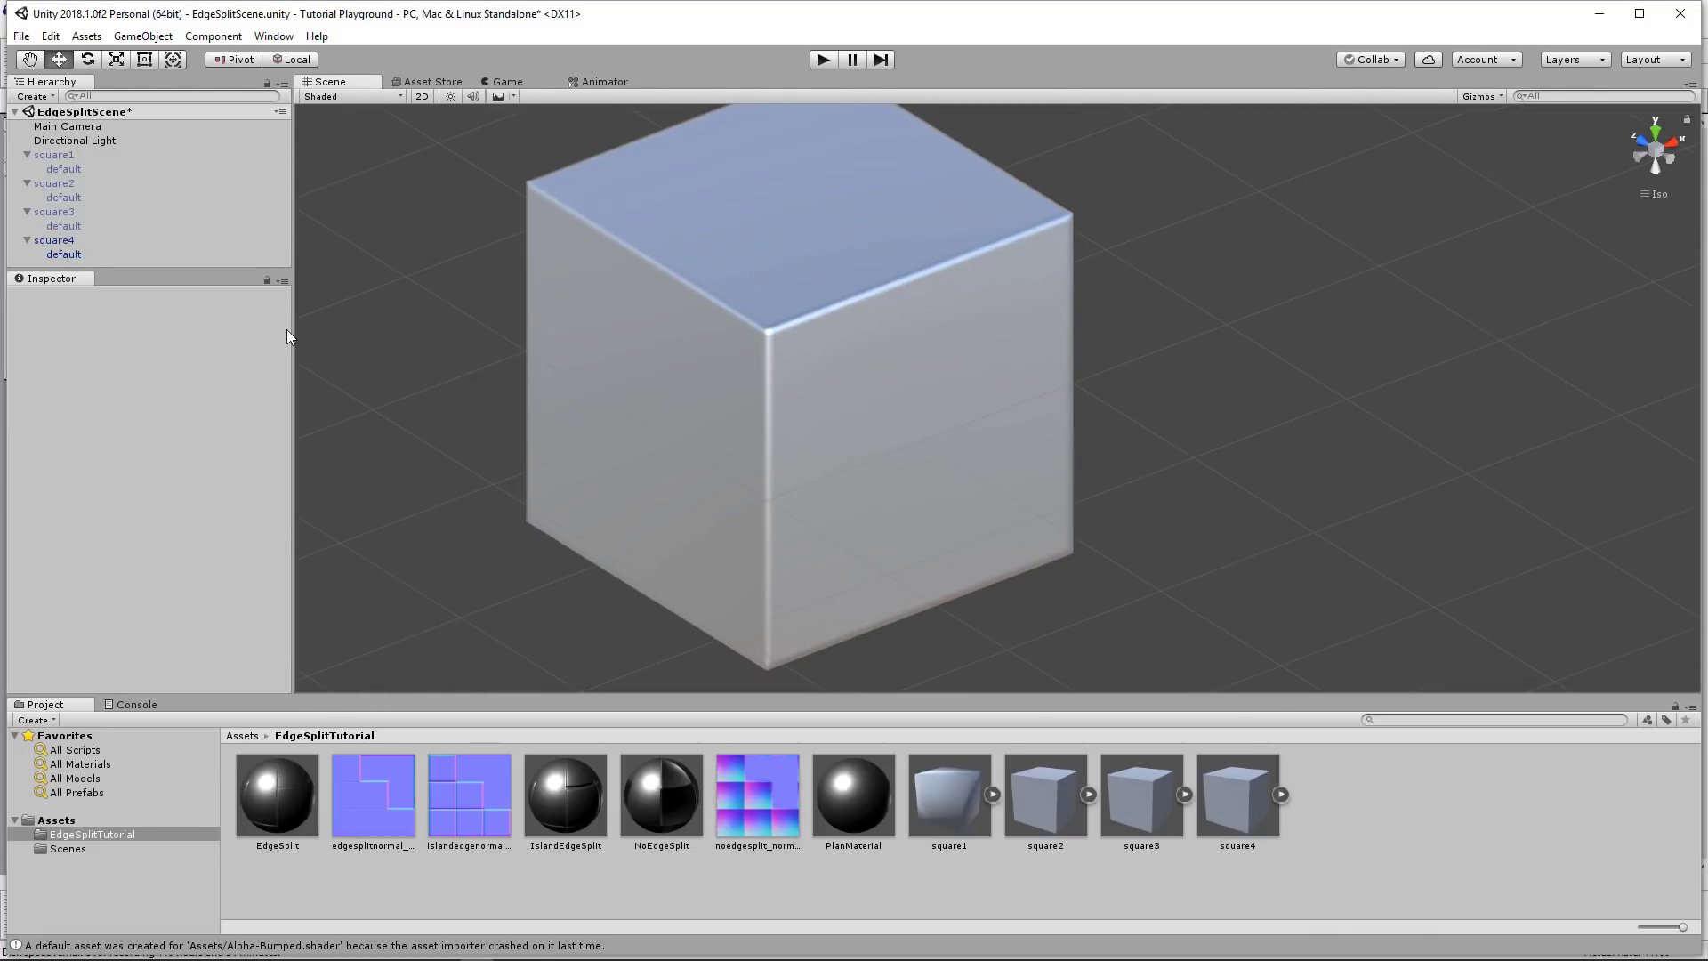
pyautogui.click(79, 212)
pyautogui.click(755, 372)
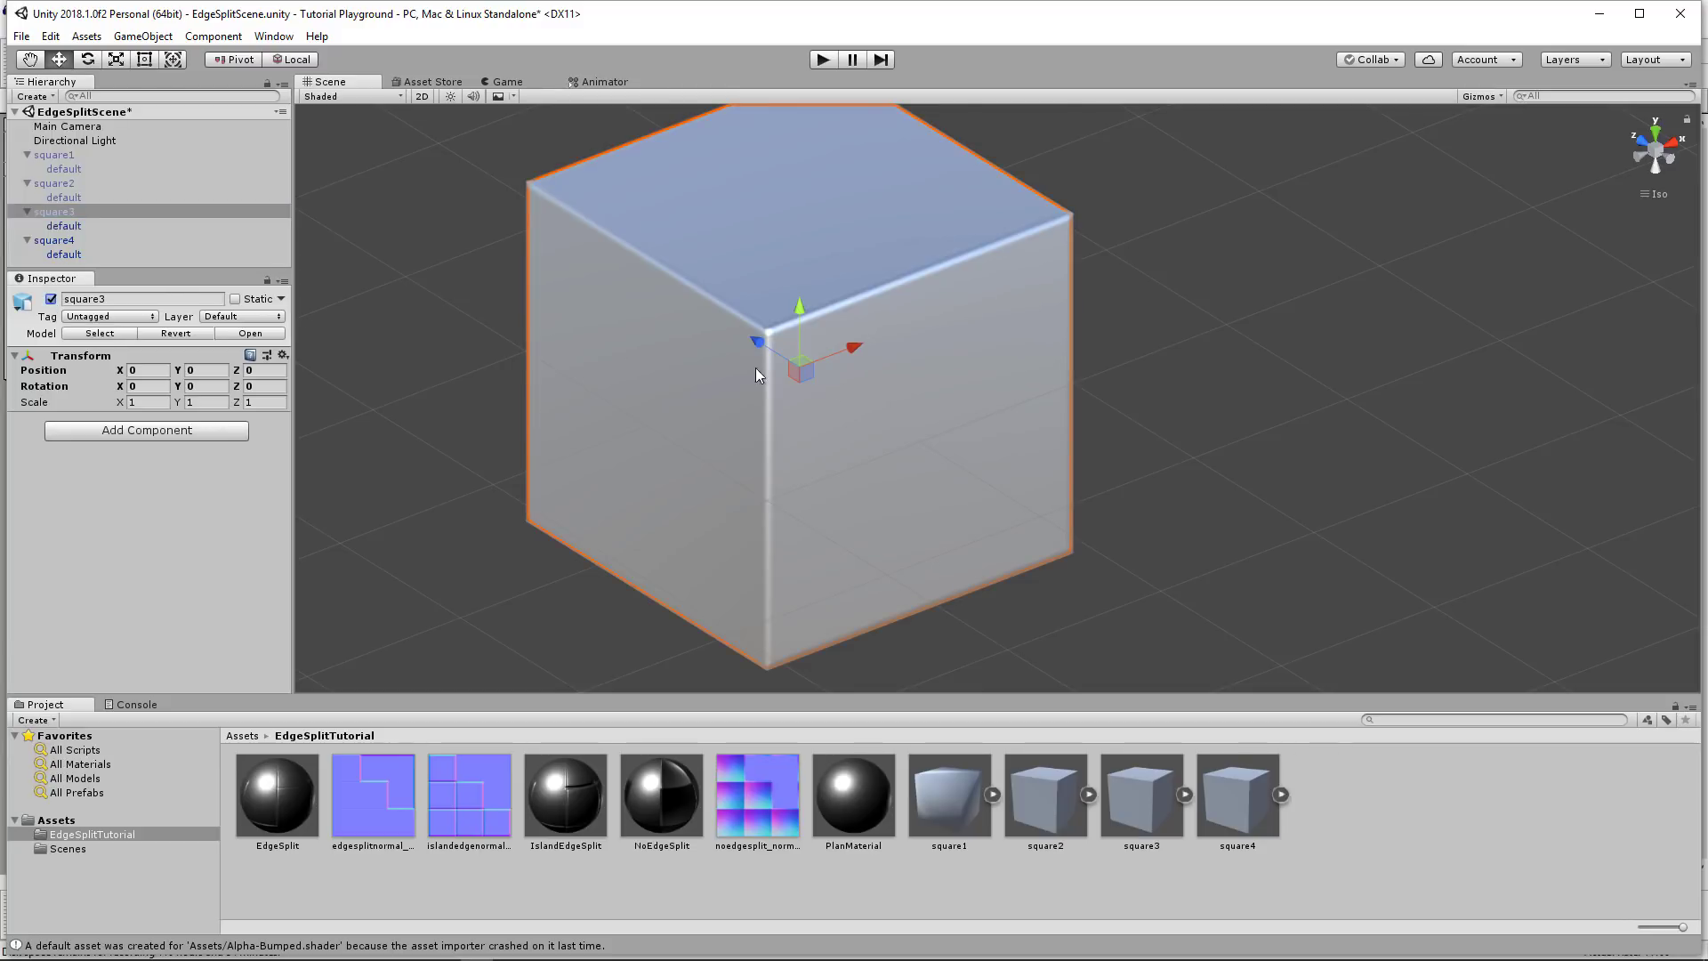
# Drag square3 along X to 2.808 beside square4, then orbit around both cubes
pyautogui.moveTo(857, 353); pyautogui.dragTo(1417, 444)
pyautogui.click(1417, 444)
pyautogui.scroll(-5, 1193, 425)
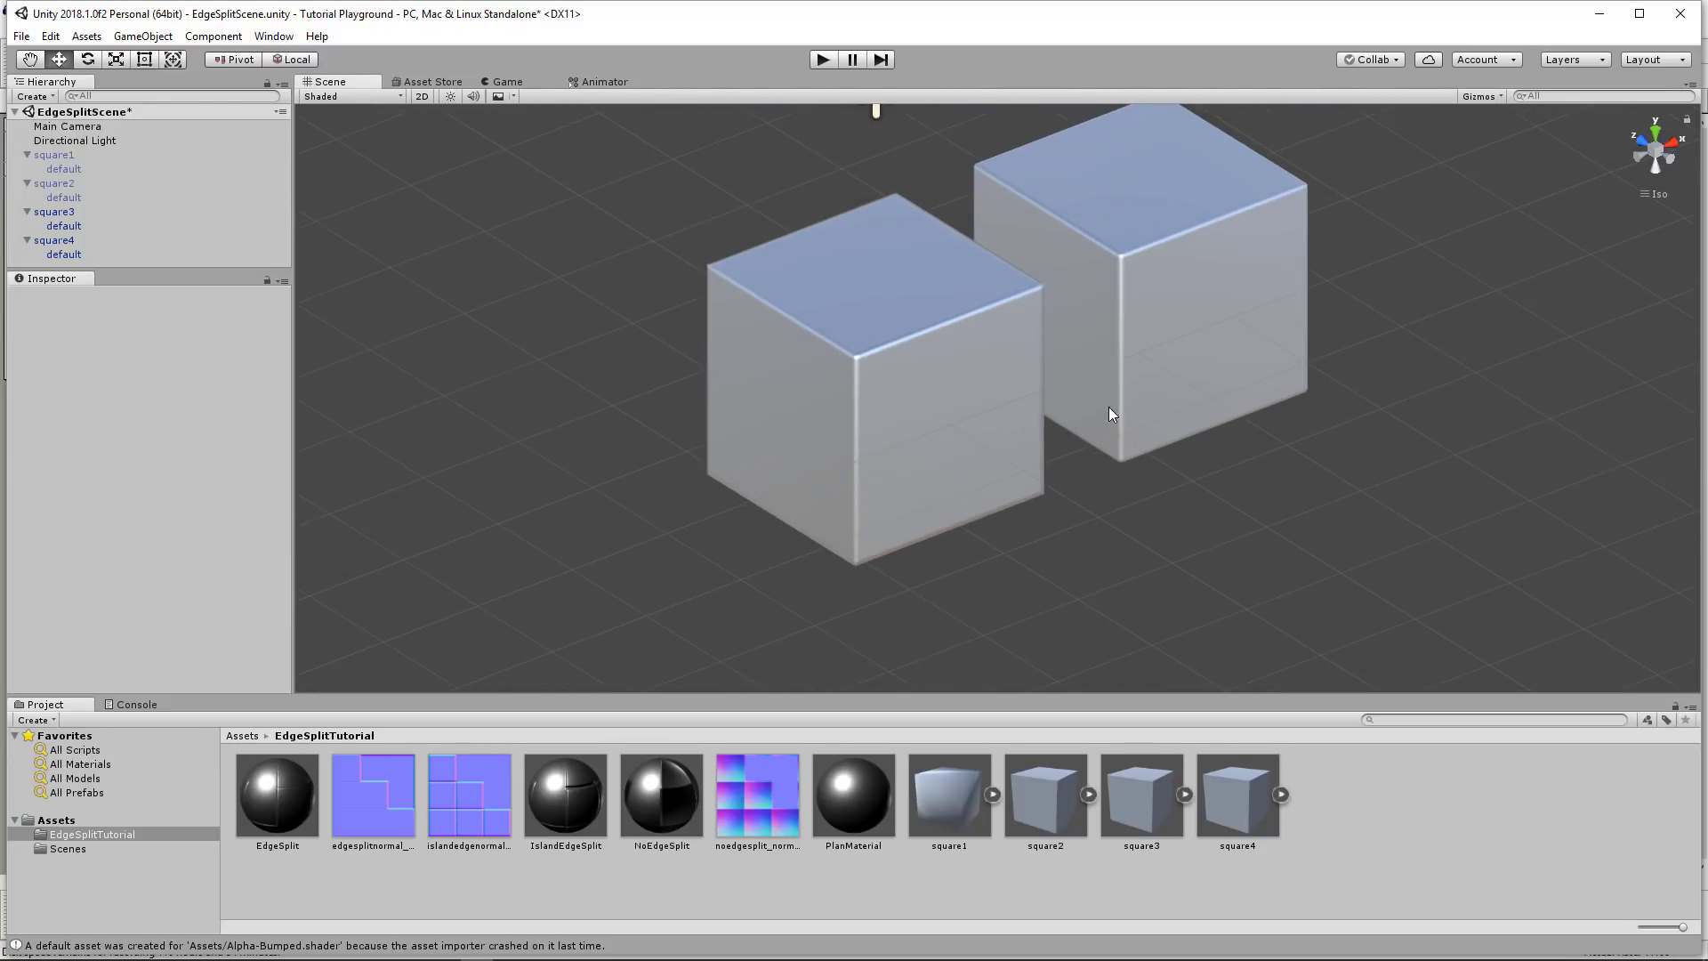
pyautogui.keyDown('alt'); pyautogui.moveTo(1082, 383); pyautogui.dragTo(974, 397); pyautogui.keyUp('alt')
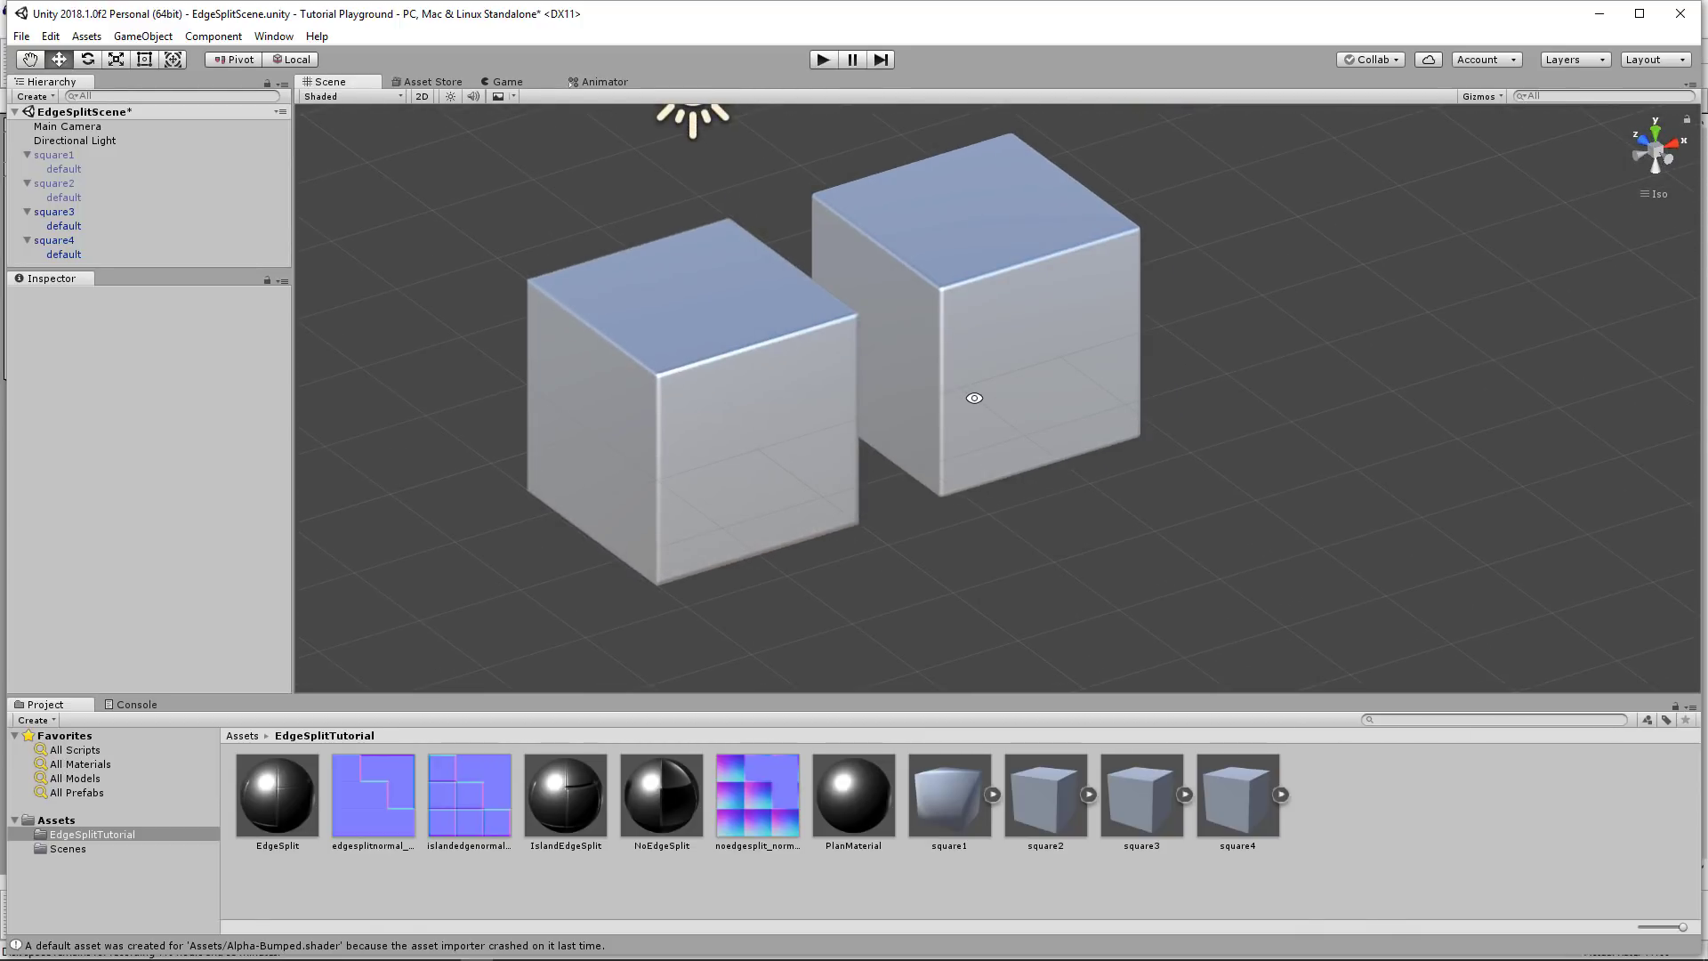